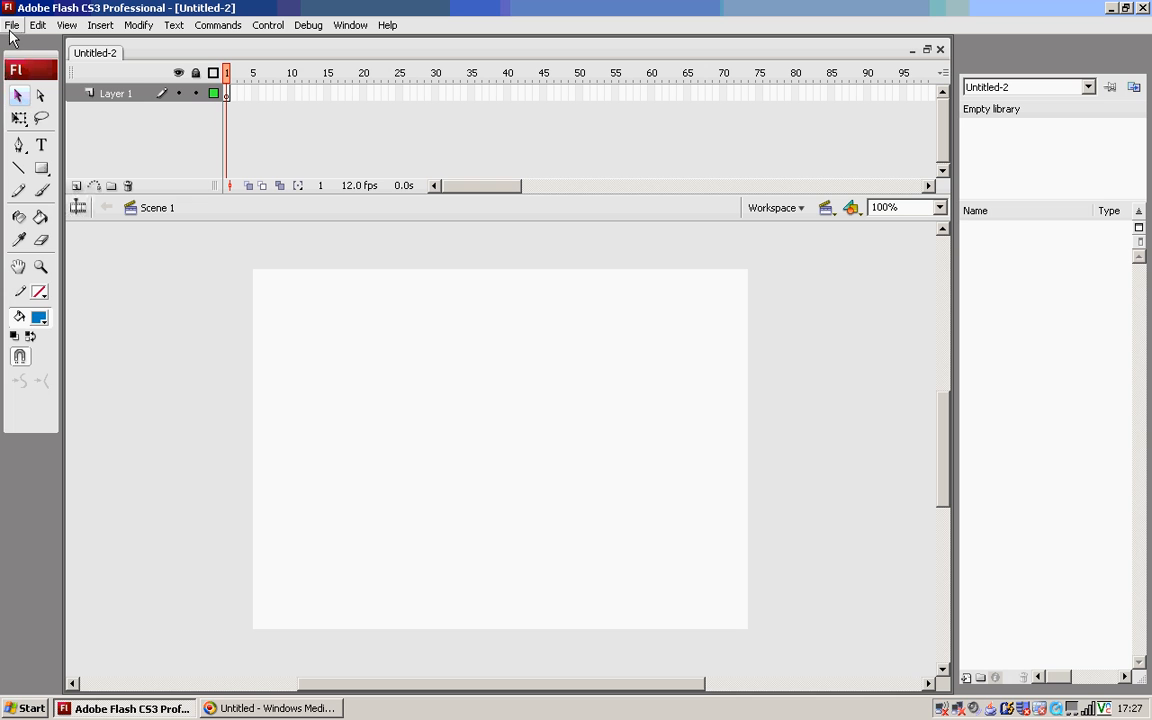
- Import bird1.psd, bird2.psd and bird3.psd into the library, converting their layers to Flash Layers
{"action": "left_click", "coordinate": [12, 27]}
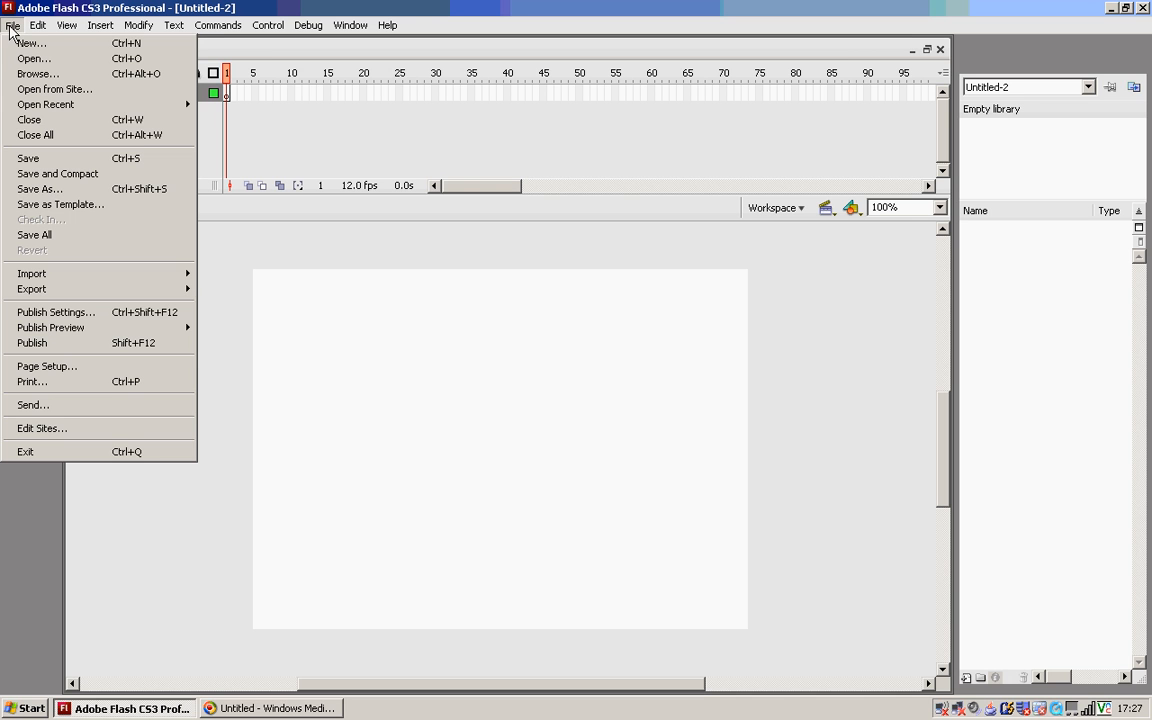
{"action": "mouse_move", "coordinate": [95, 280]}
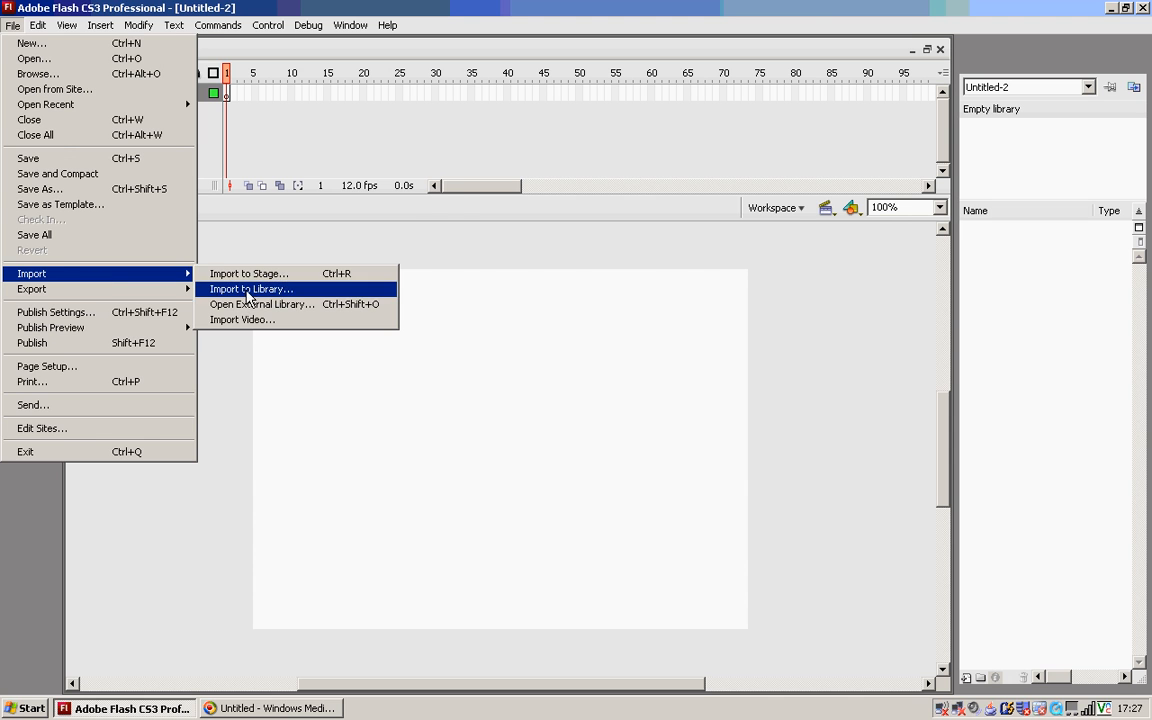
{"action": "left_click", "coordinate": [224, 289]}
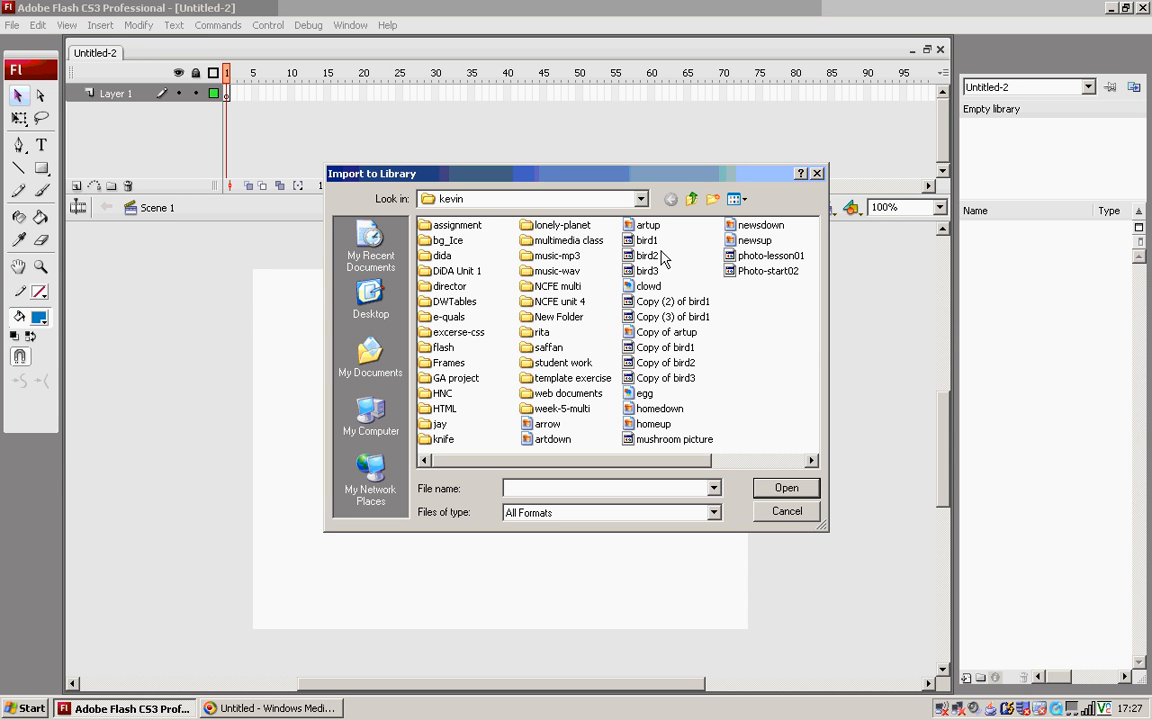
{"action": "left_click_drag", "start_coordinate": [676, 245], "coordinate": [658, 272]}
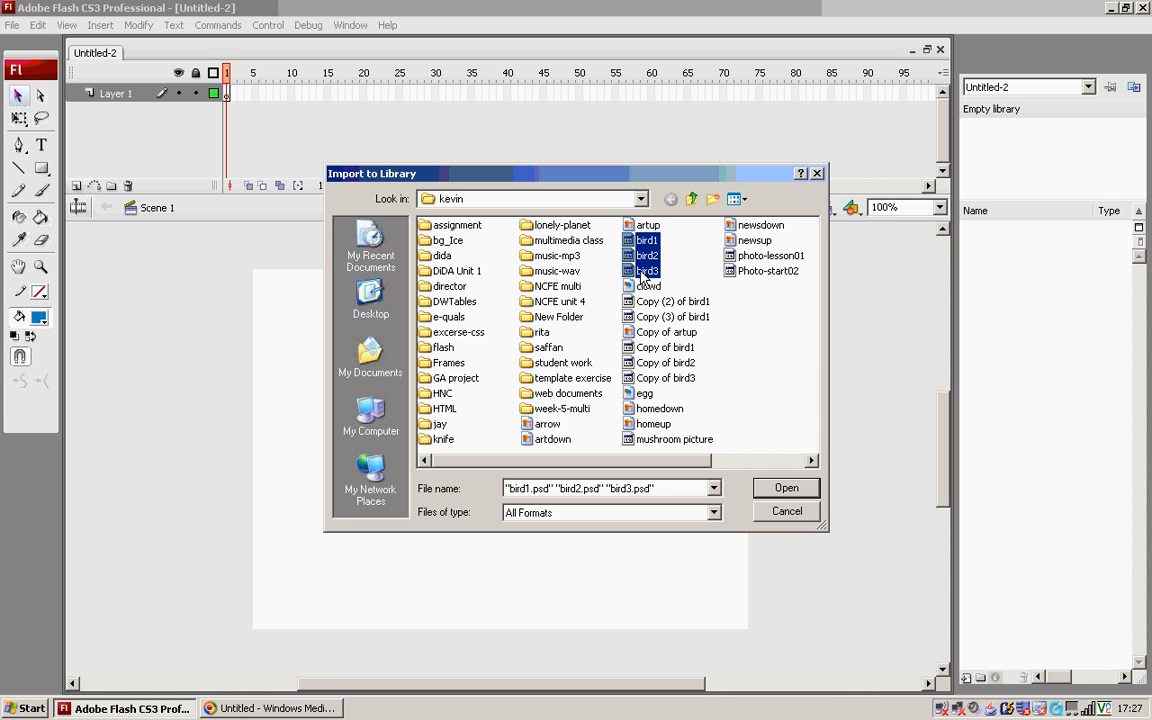
{"action": "left_click", "coordinate": [791, 497]}
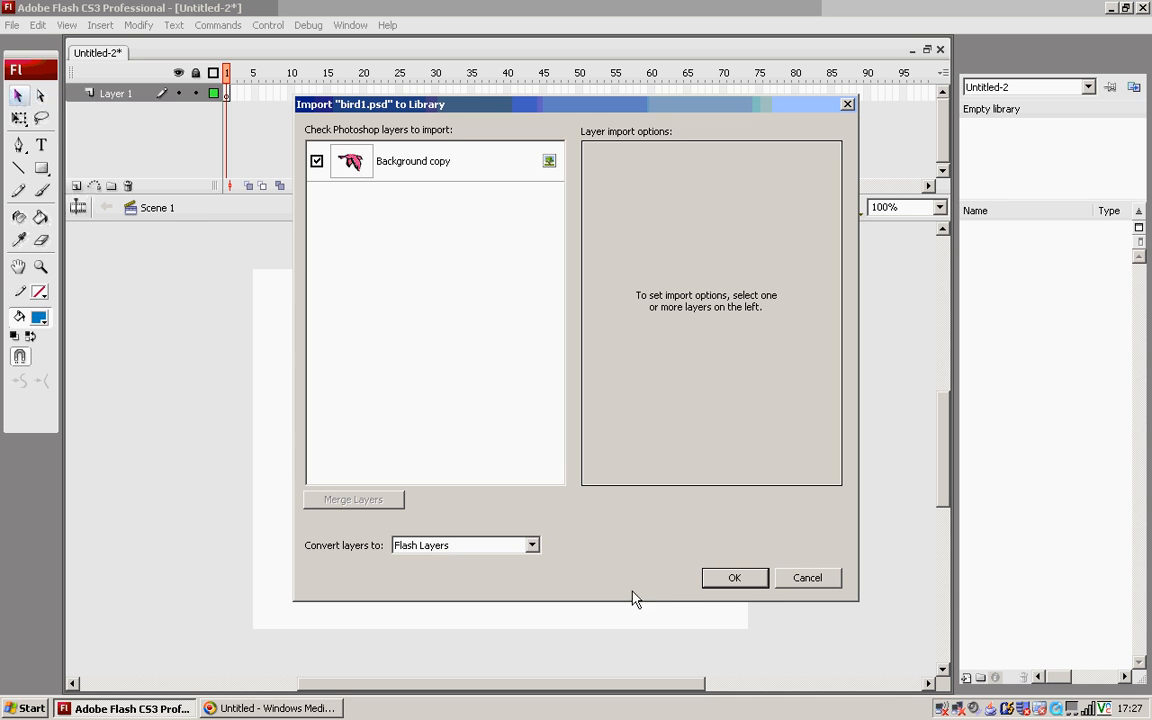
{"action": "left_click", "coordinate": [740, 579]}
{"action": "left_click", "coordinate": [743, 579]}
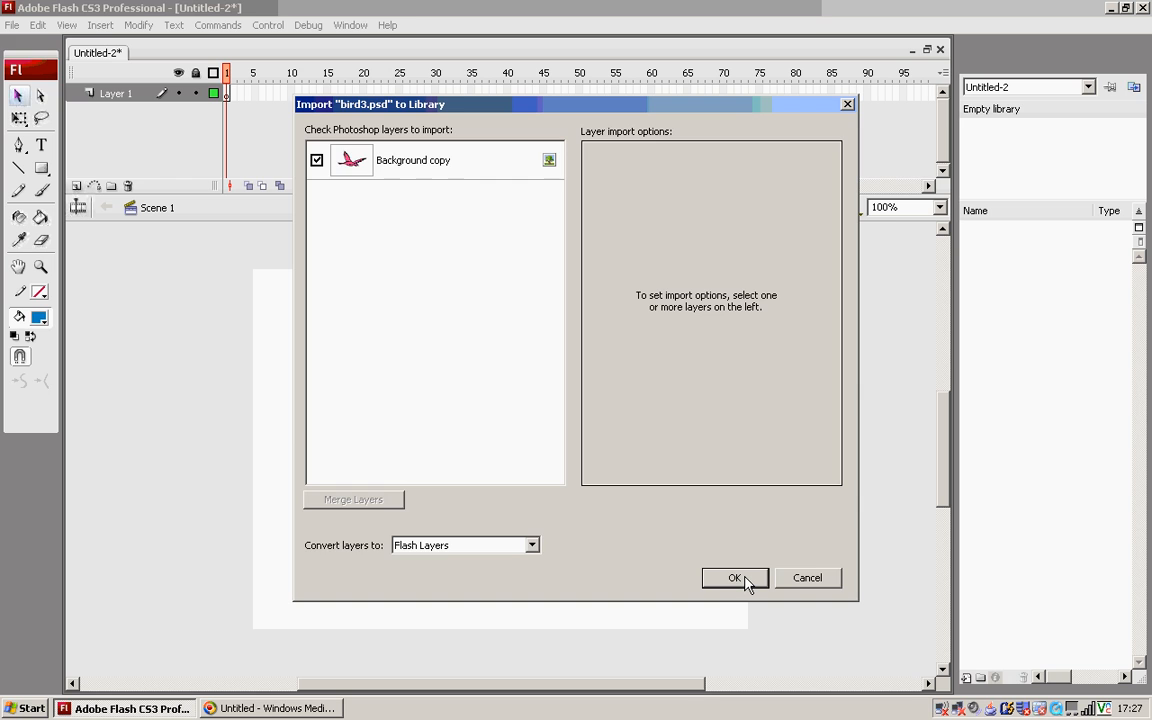
{"action": "left_click", "coordinate": [742, 578]}
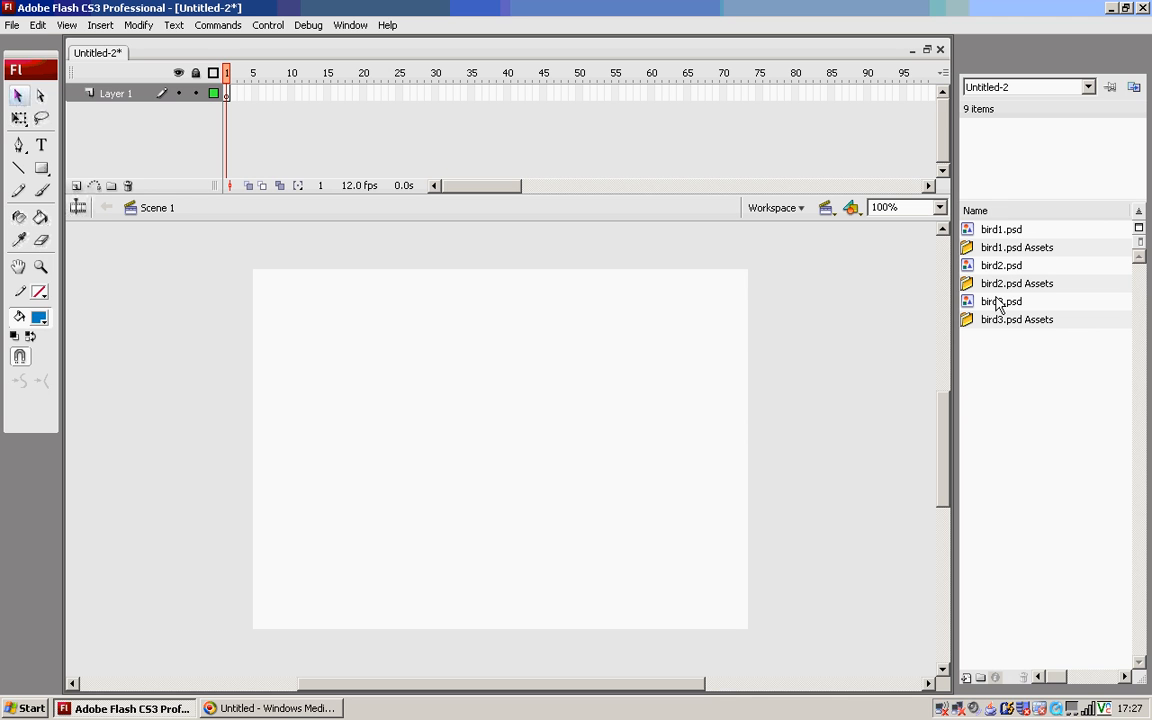
- Create a new movie clip symbol named bird_fly
{"action": "left_click_drag", "start_coordinate": [1000, 303], "coordinate": [632, 415]}
{"action": "left_click_drag", "start_coordinate": [388, 320], "coordinate": [103, 30]}
{"action": "left_click", "coordinate": [102, 28]}
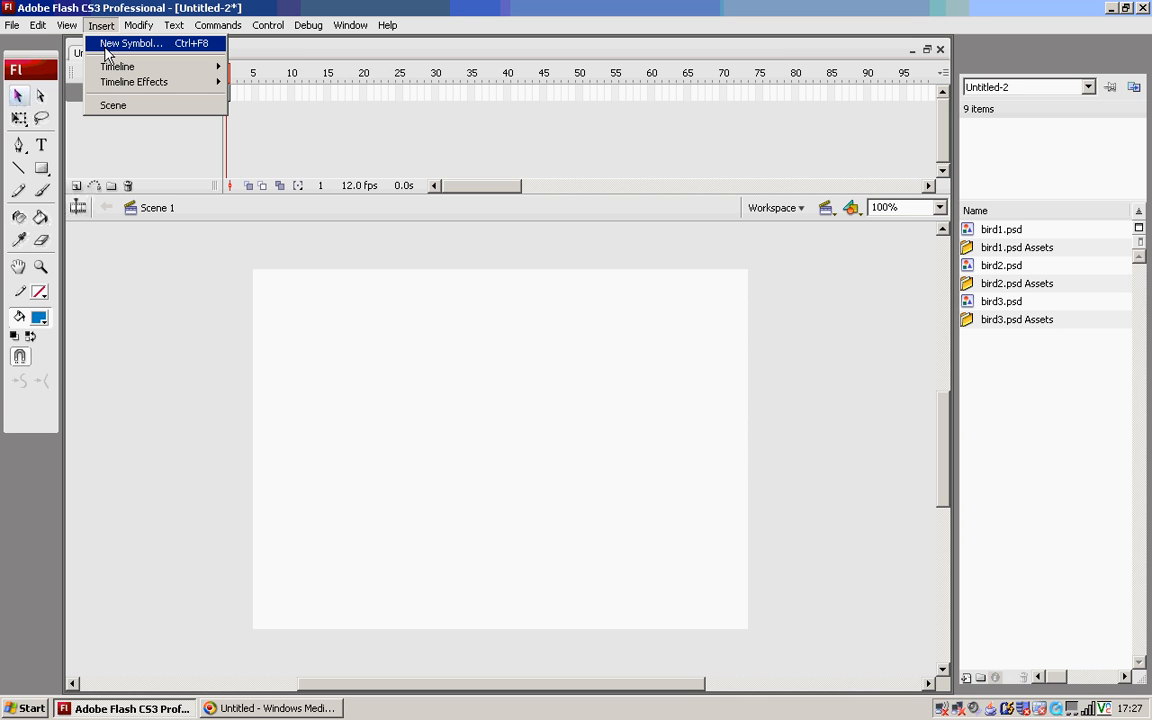
{"action": "left_click", "coordinate": [106, 44]}
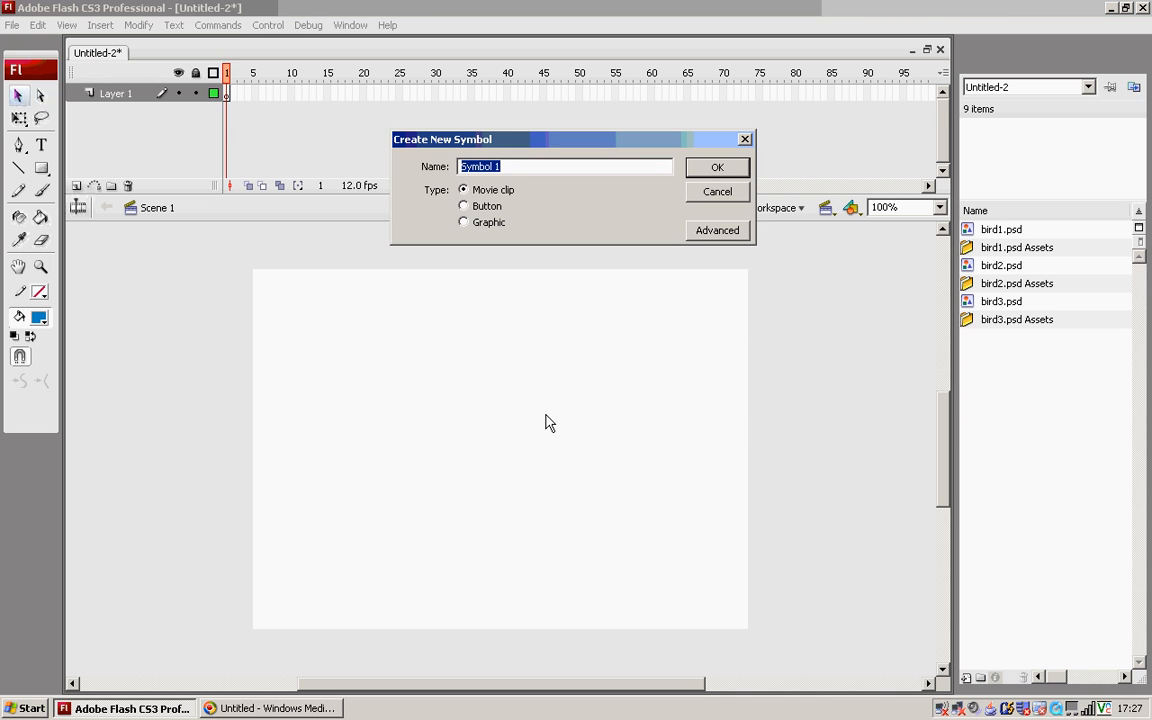
{"action": "type", "text": "bird_fly"}
{"action": "left_click", "coordinate": [712, 168]}
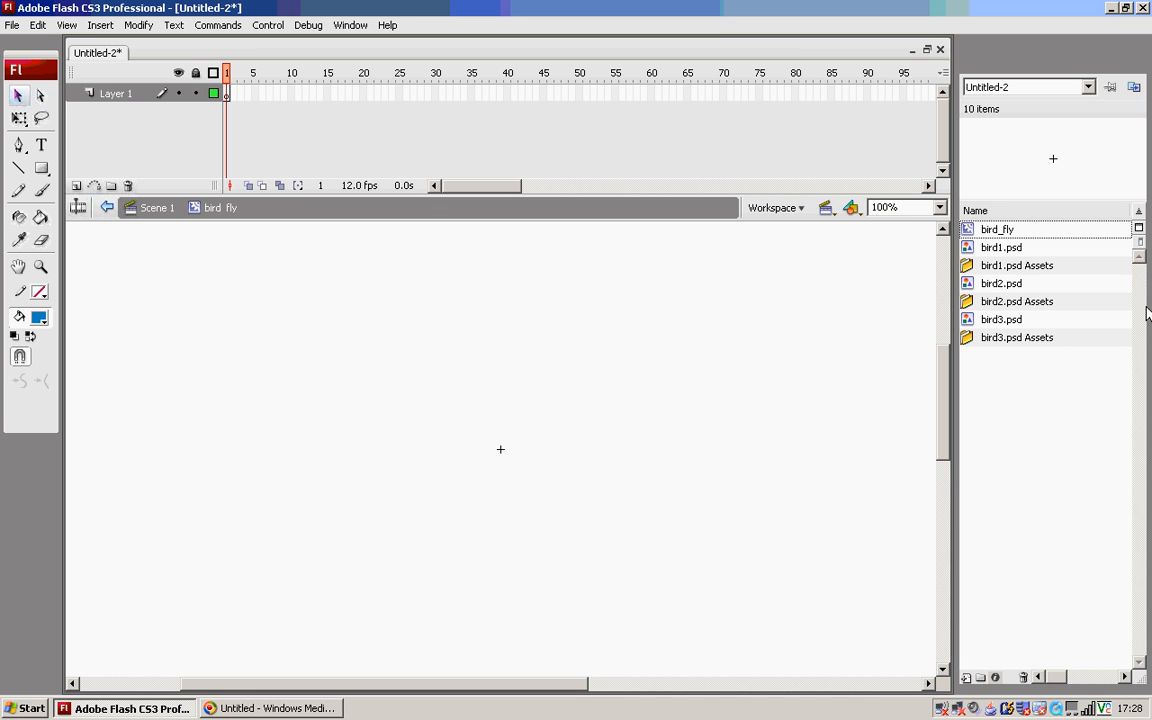
- Extend the bird_fly timeline to frame 6 and place bird1.psd centred on the registration point
{"action": "right_click", "coordinate": [263, 94]}
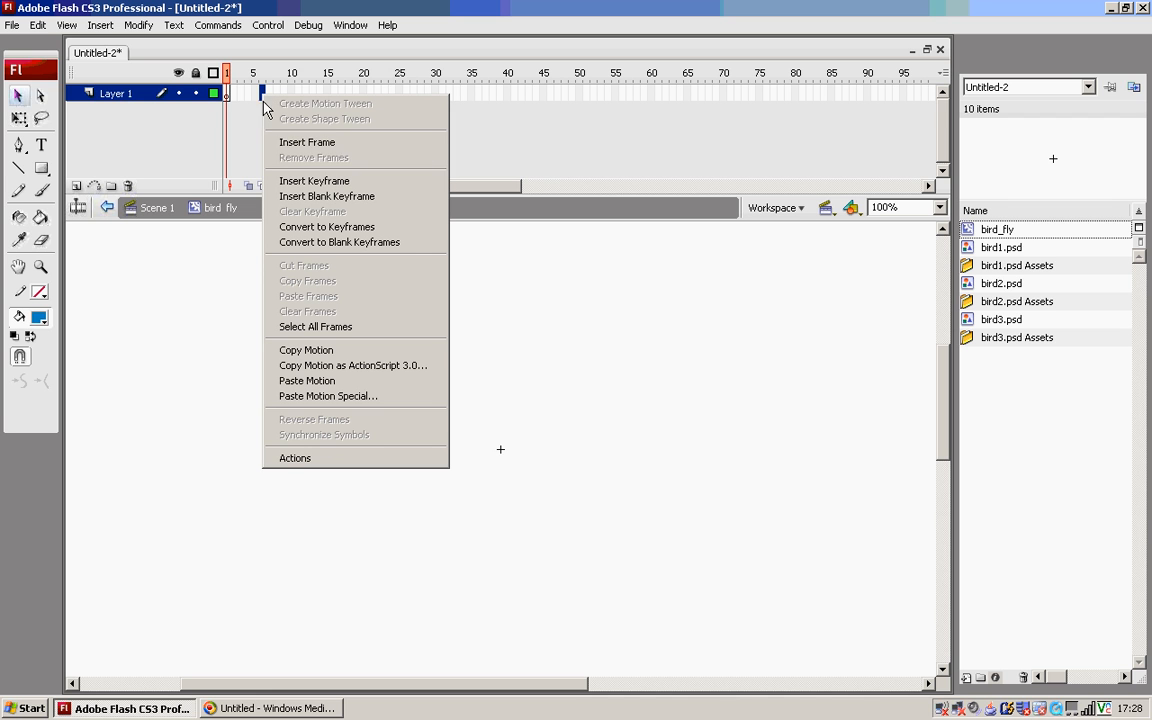
{"action": "left_click", "coordinate": [310, 151]}
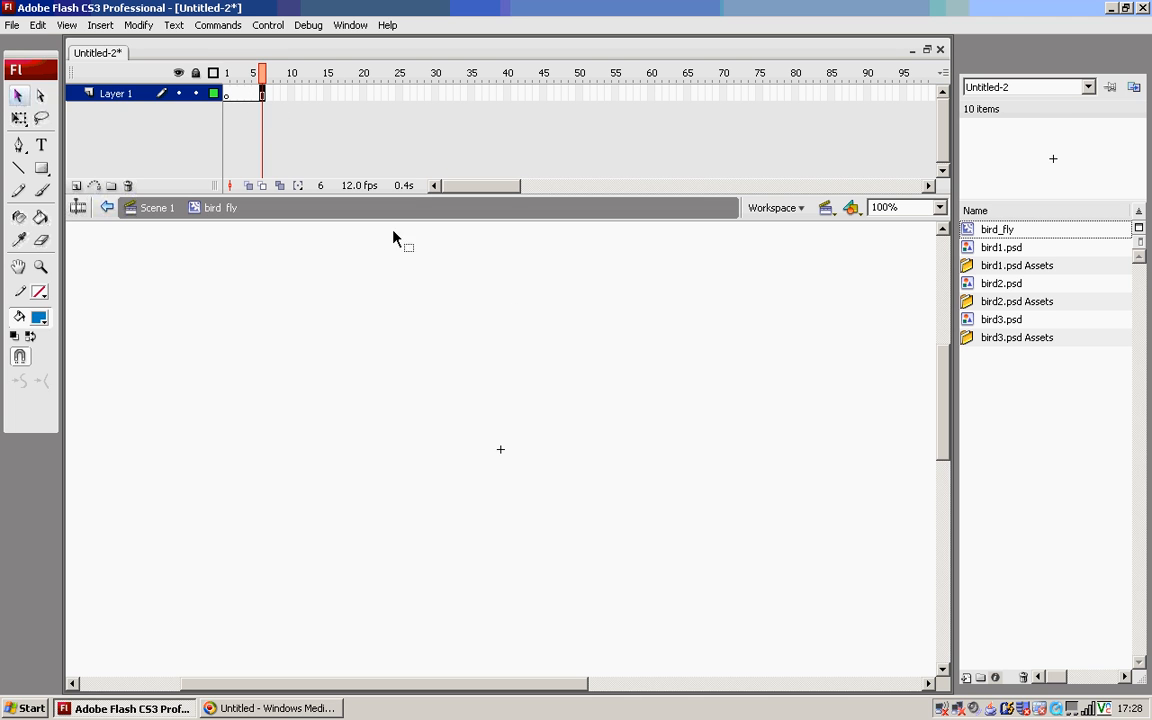
{"action": "left_click", "coordinate": [968, 250]}
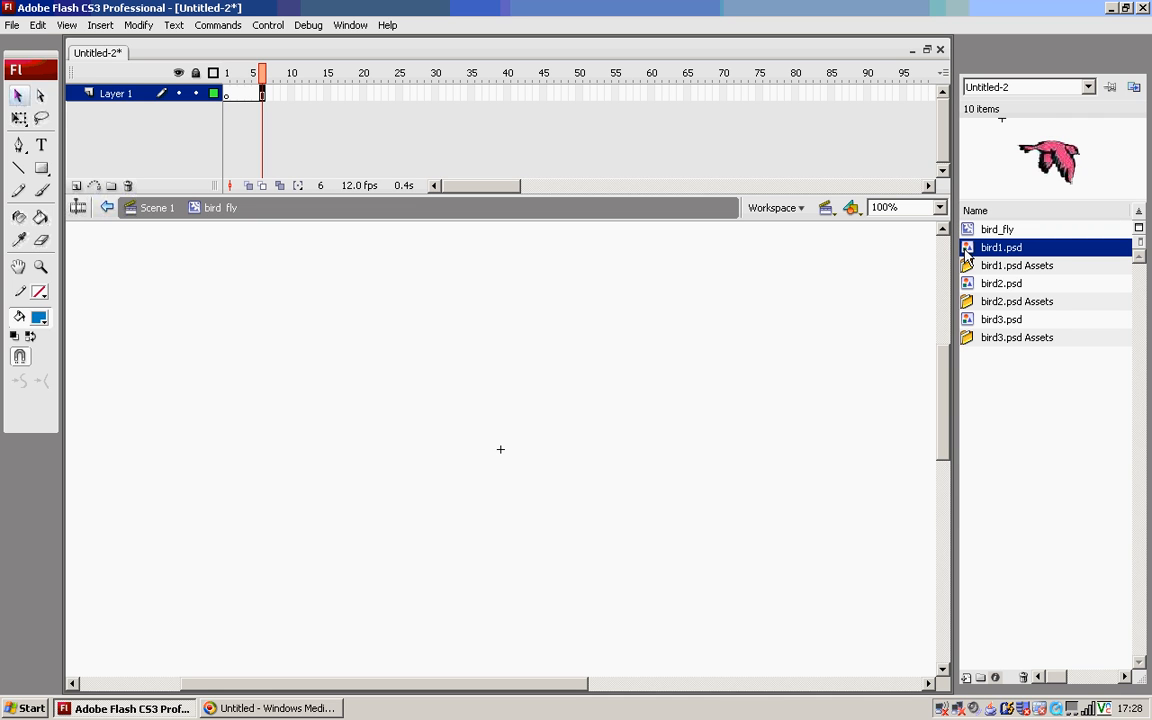
{"action": "left_click_drag", "start_coordinate": [968, 254], "coordinate": [501, 452]}
{"action": "left_click", "coordinate": [420, 237]}
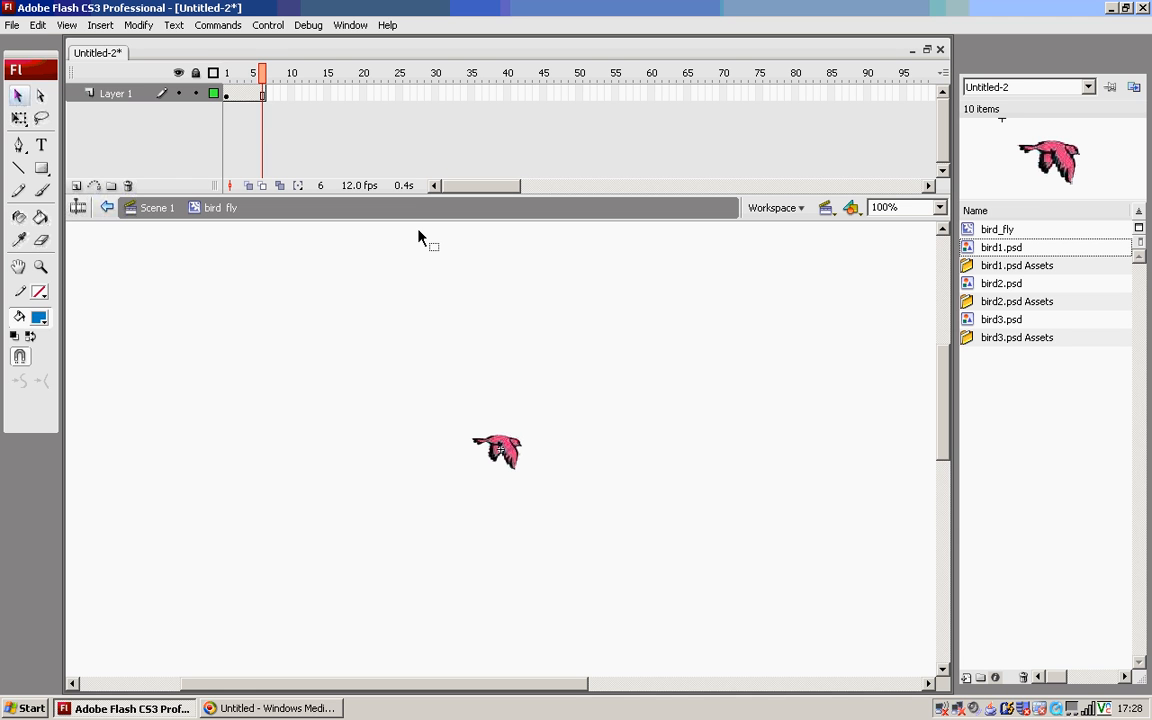
- Insert a blank keyframe at frame 3 and place bird2.psd centred on the registration point
{"action": "right_click", "coordinate": [240, 96]}
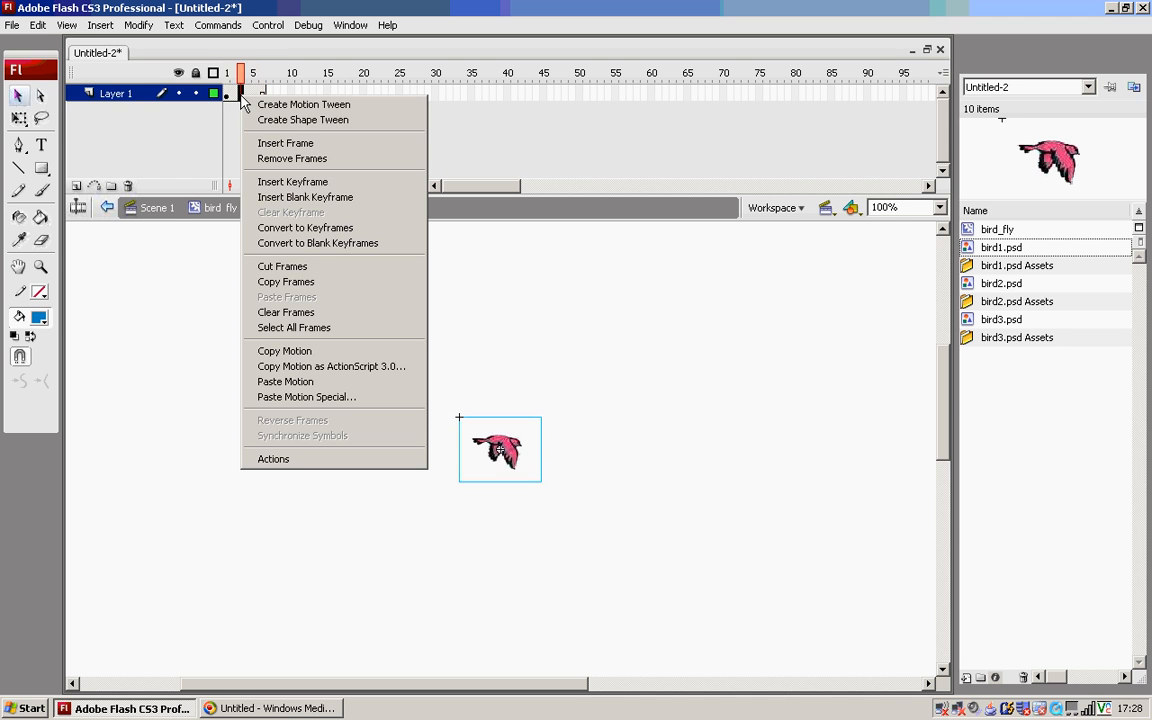
{"action": "left_click", "coordinate": [277, 205]}
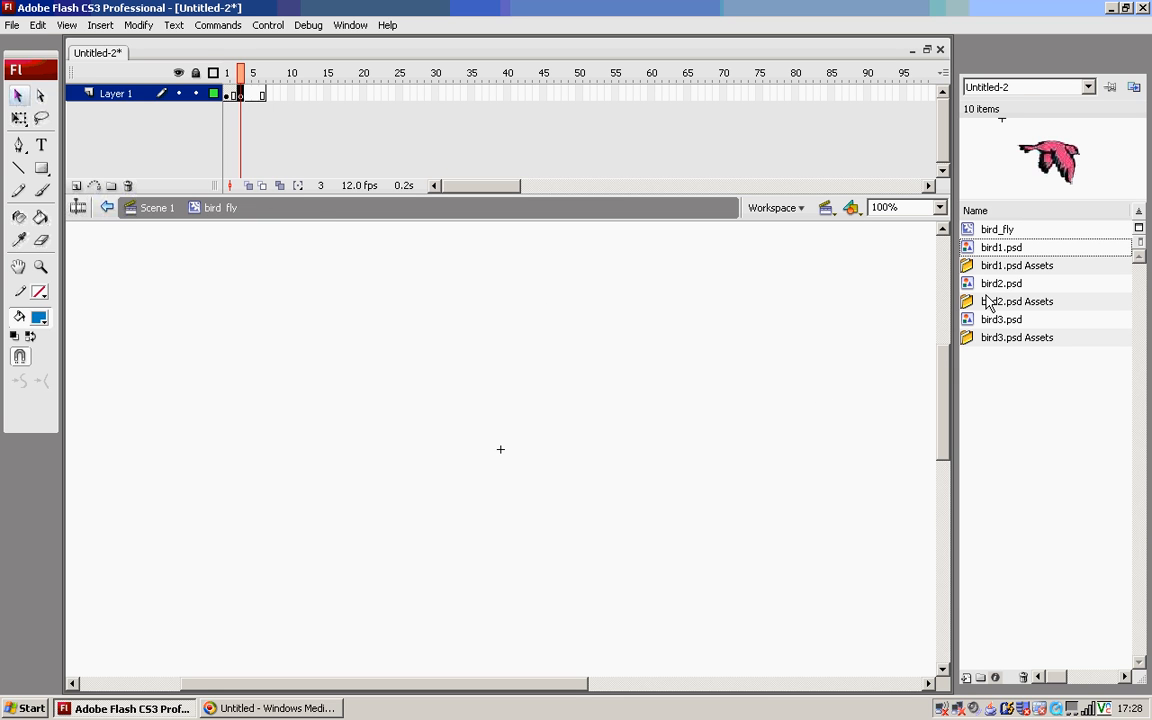
{"action": "left_click_drag", "start_coordinate": [1000, 284], "coordinate": [502, 452]}
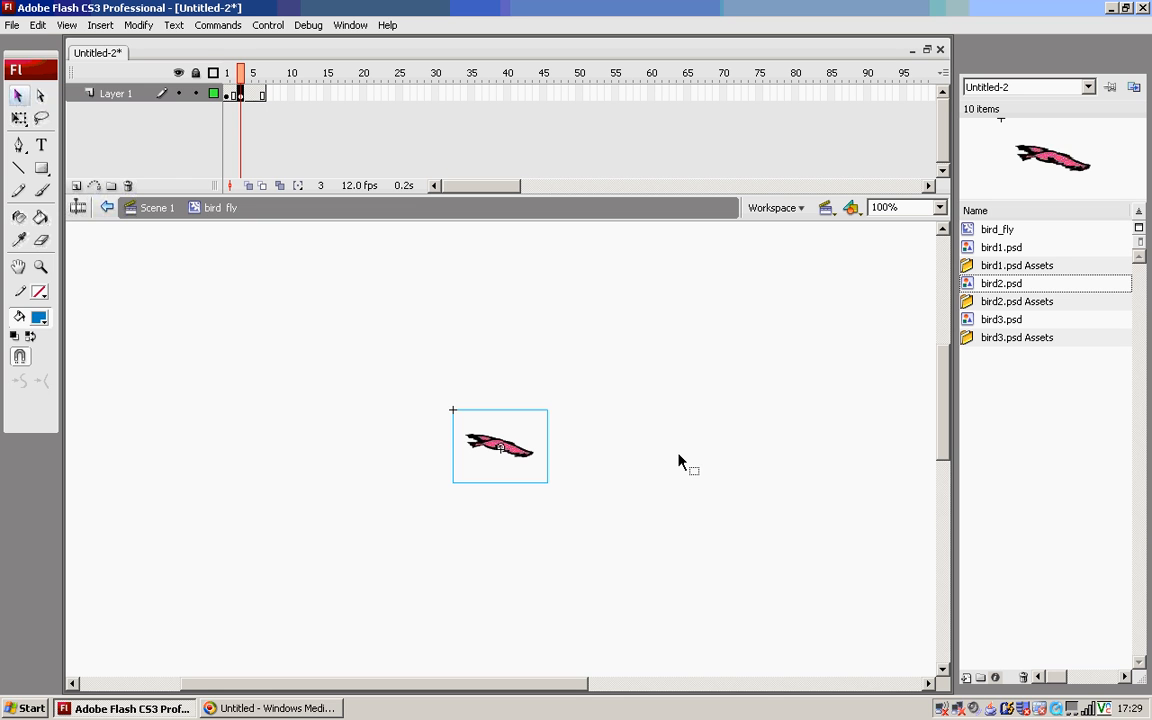
- Insert a blank keyframe at frame 5 and place bird3.psd centred on the registration point
{"action": "right_click", "coordinate": [257, 95]}
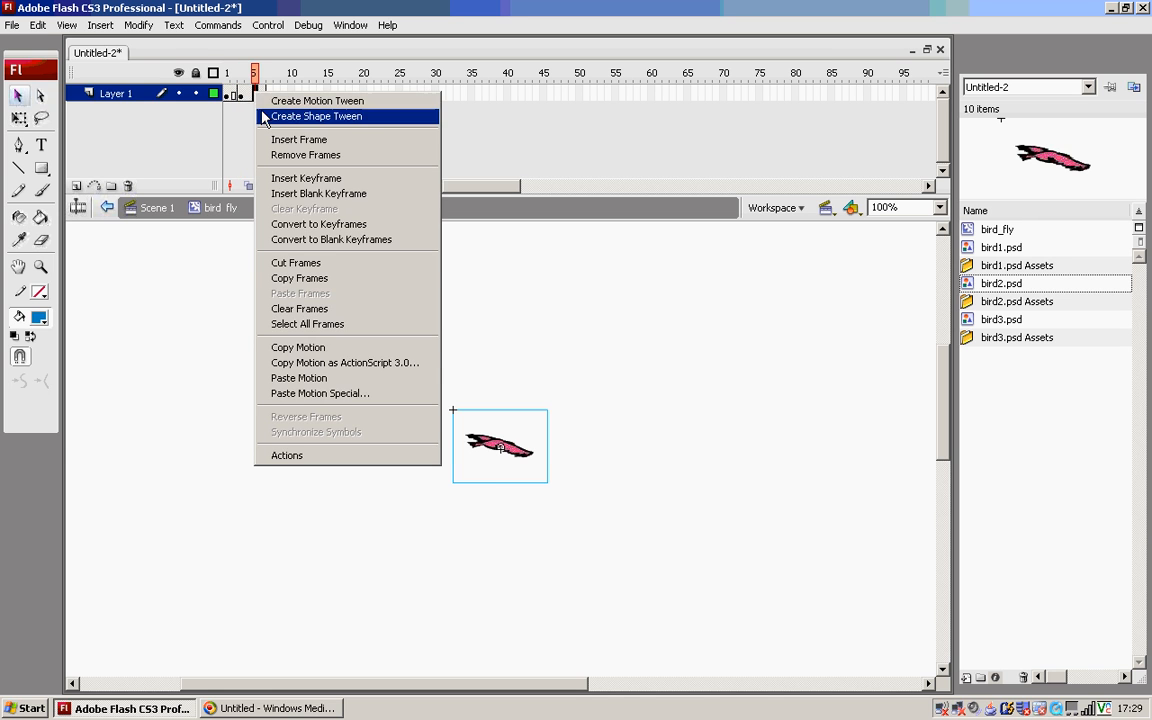
{"action": "left_click", "coordinate": [286, 194]}
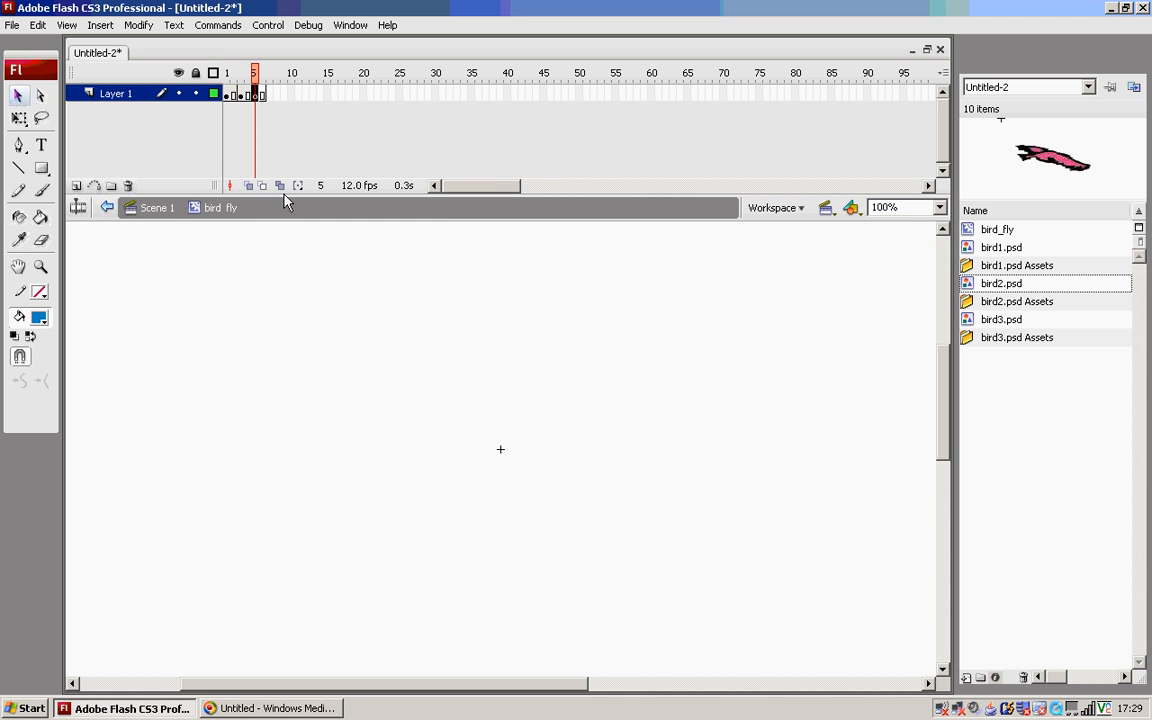
{"action": "left_click", "coordinate": [966, 321]}
{"action": "left_click_drag", "start_coordinate": [966, 323], "coordinate": [505, 457]}
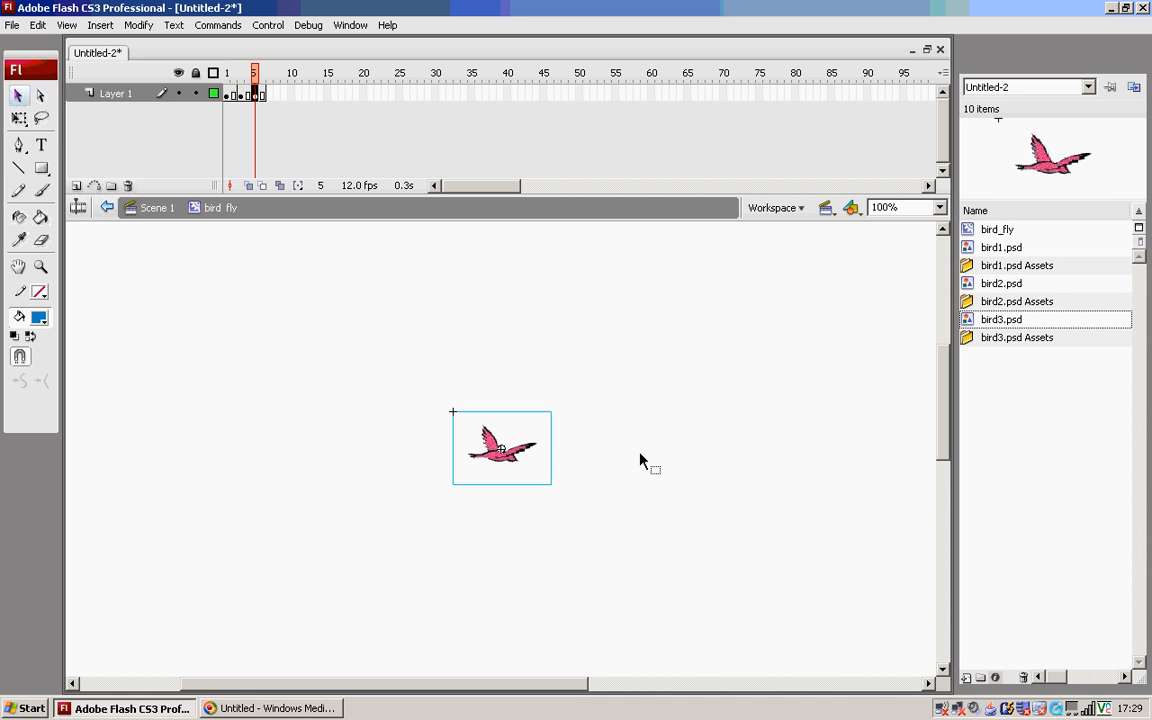
- Enable Loop Playback, then play the wing-flapping animation and stop it
{"action": "left_click", "coordinate": [268, 25]}
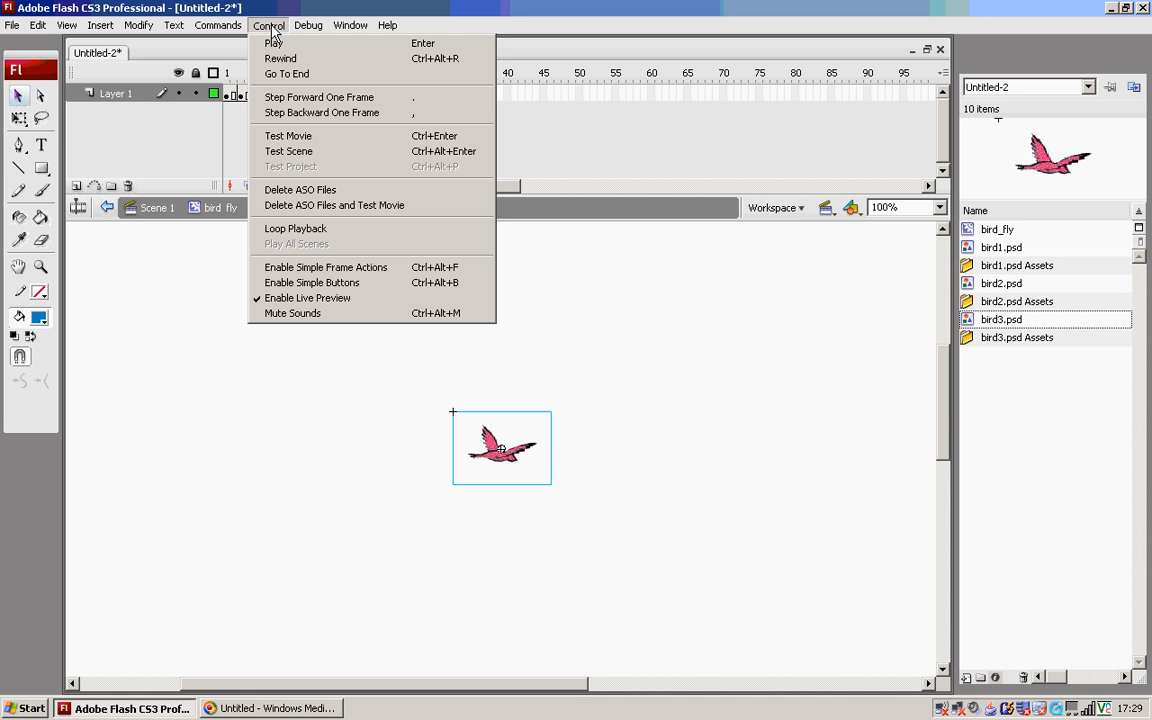
{"action": "left_click", "coordinate": [290, 230]}
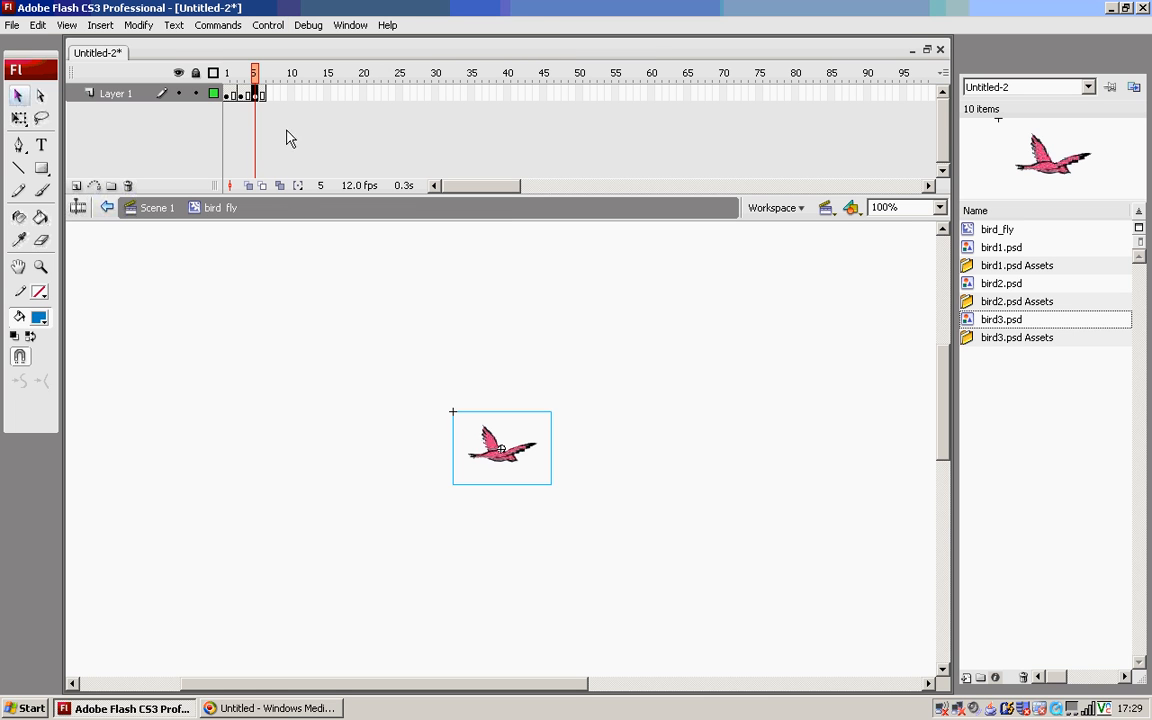
{"action": "left_click", "coordinate": [266, 25]}
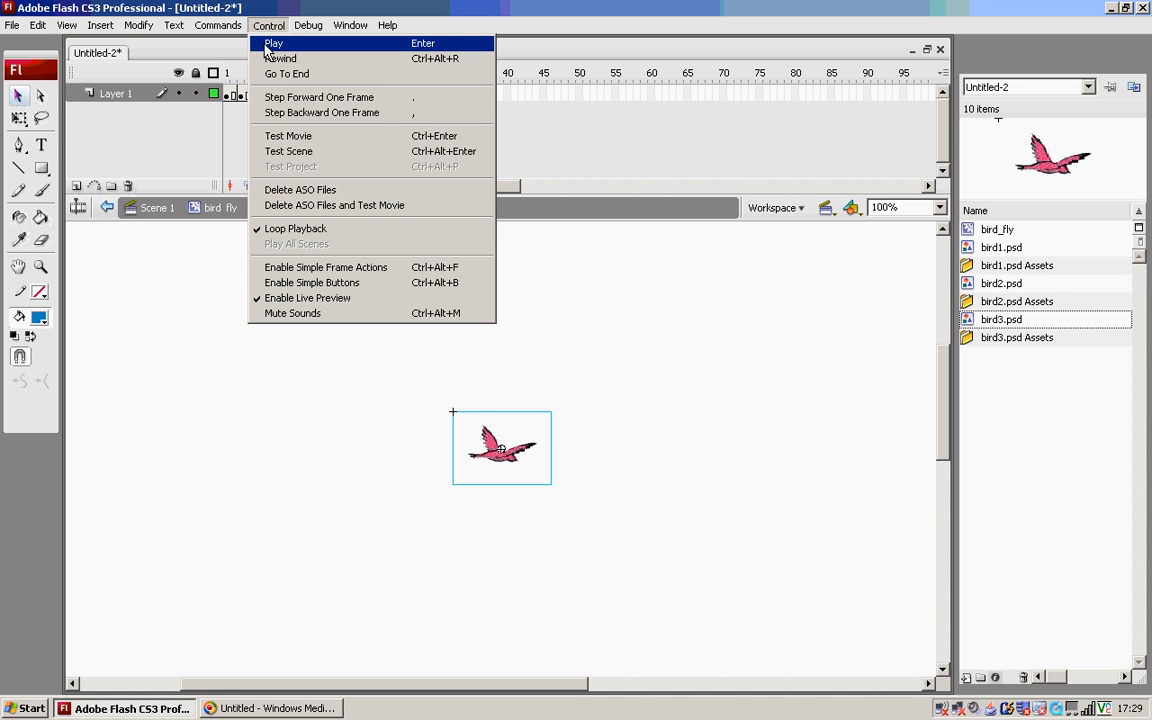
{"action": "left_click", "coordinate": [323, 46]}
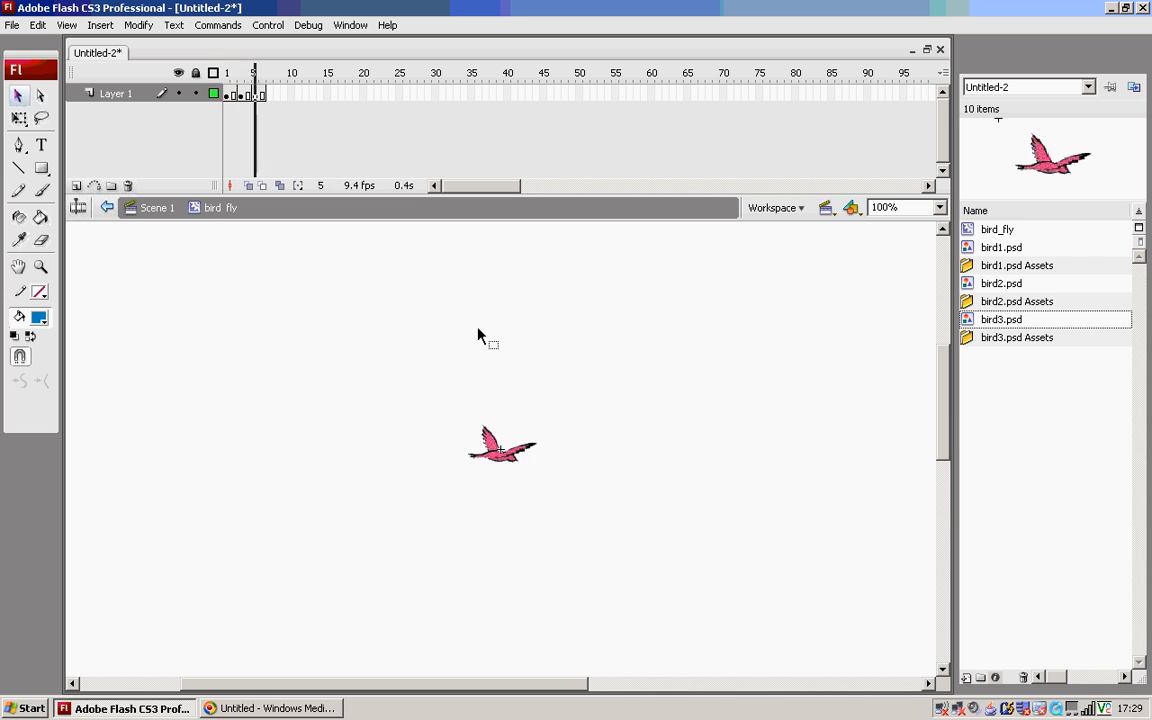
{"action": "key", "text": "Return"}
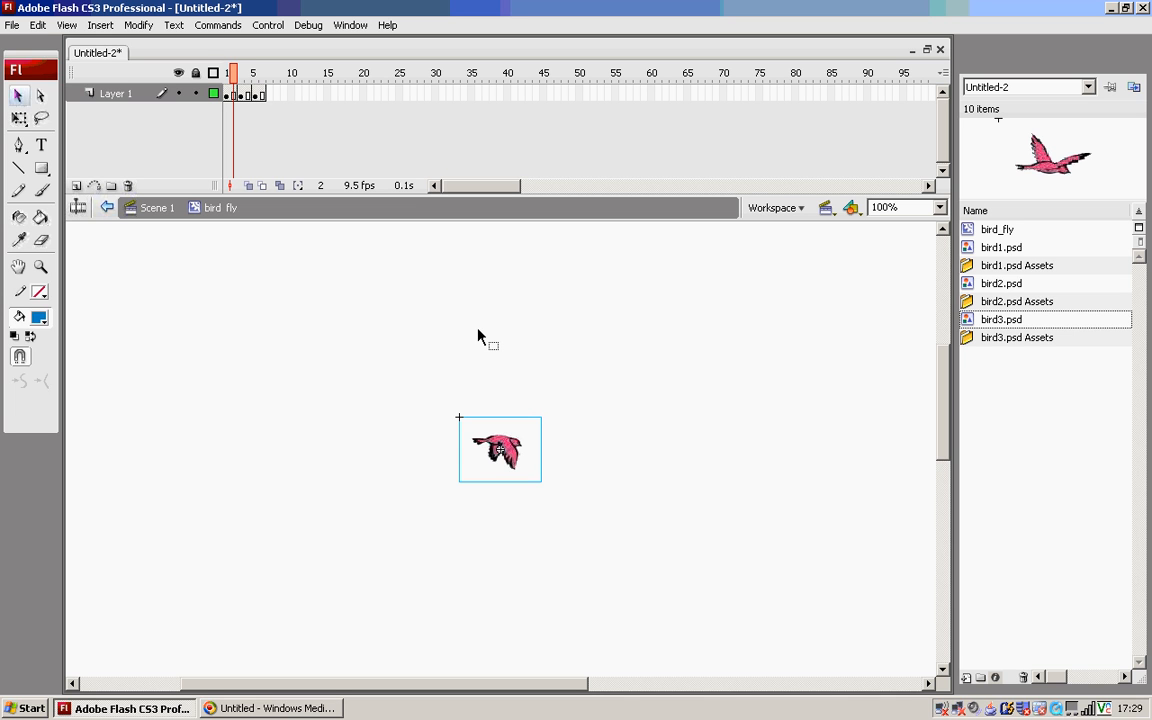
- Place the bird_fly clip near the left edge of the stage in Scene 1 and insert a keyframe at frame 60
{"action": "left_click", "coordinate": [155, 209]}
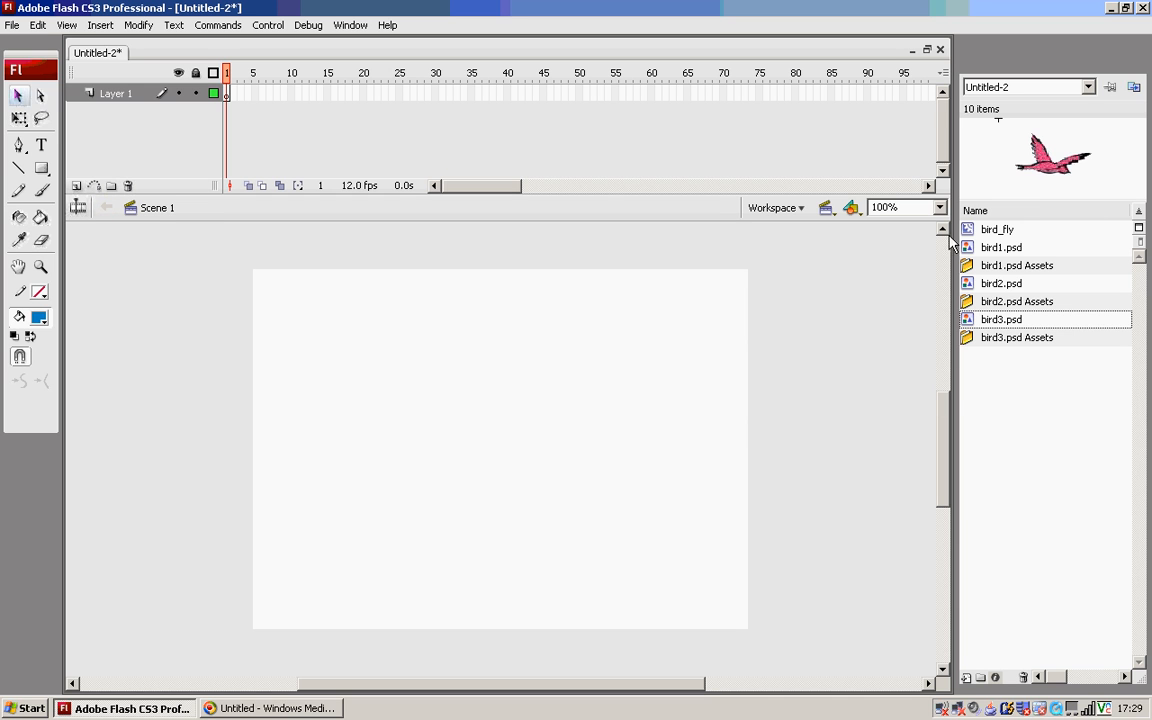
{"action": "left_click_drag", "start_coordinate": [968, 231], "coordinate": [299, 368]}
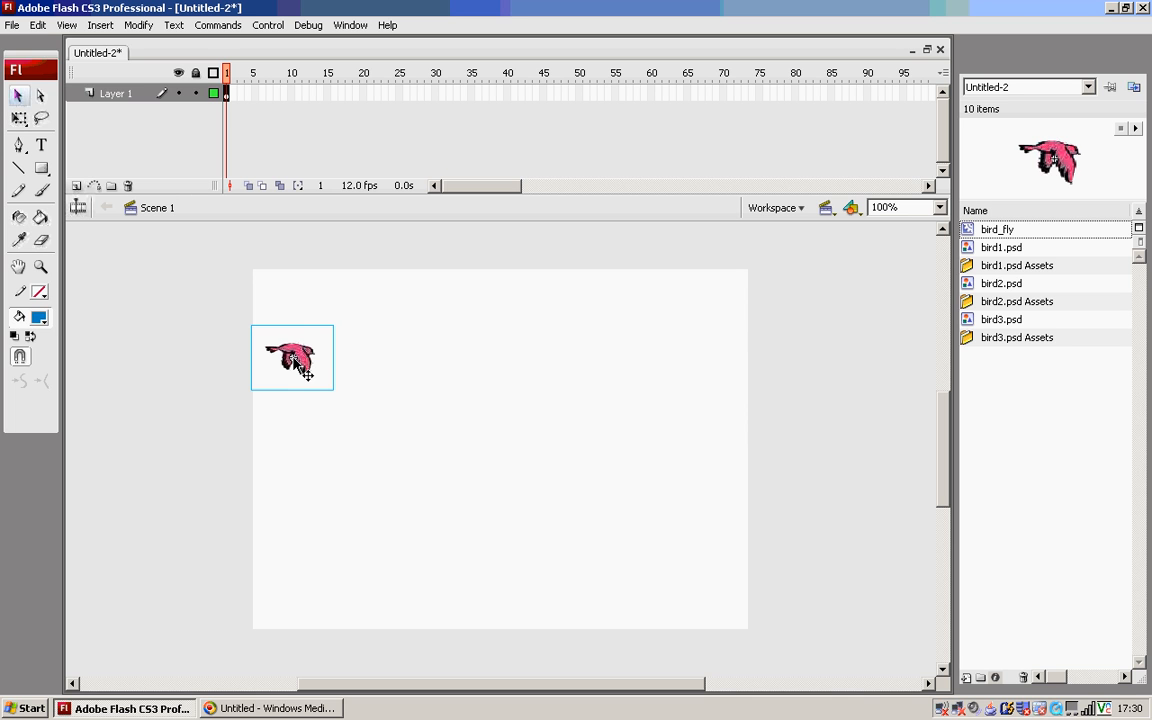
{"action": "right_click", "coordinate": [651, 96]}
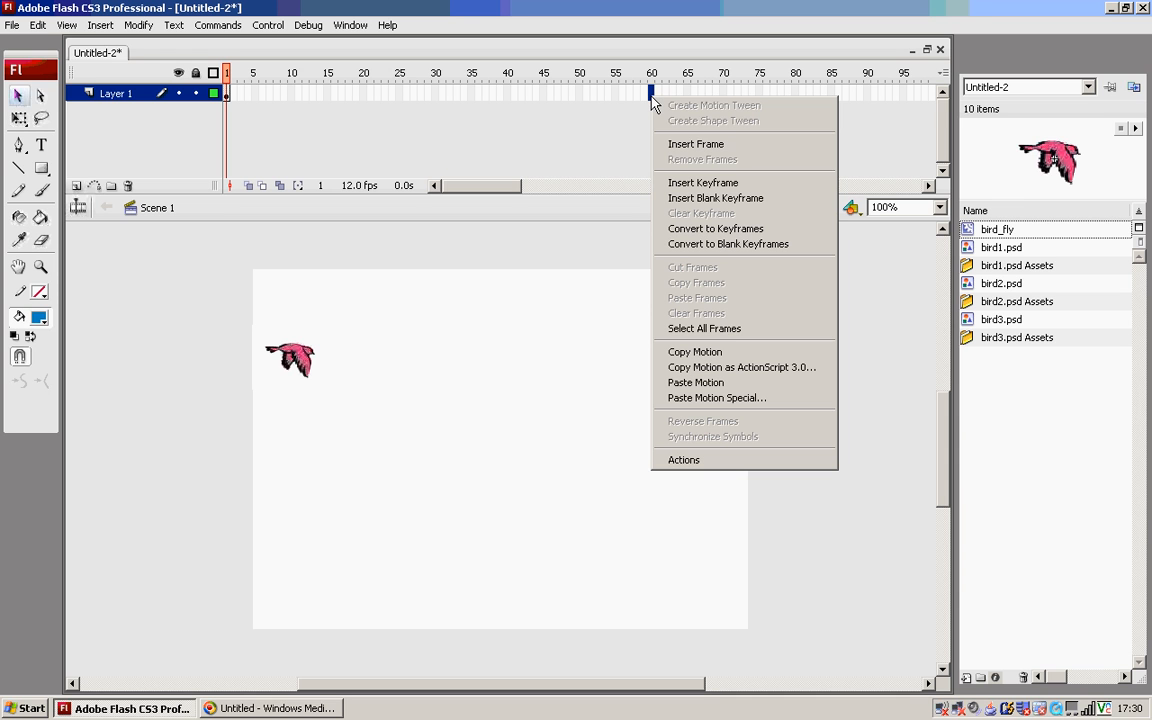
{"action": "left_click", "coordinate": [703, 183]}
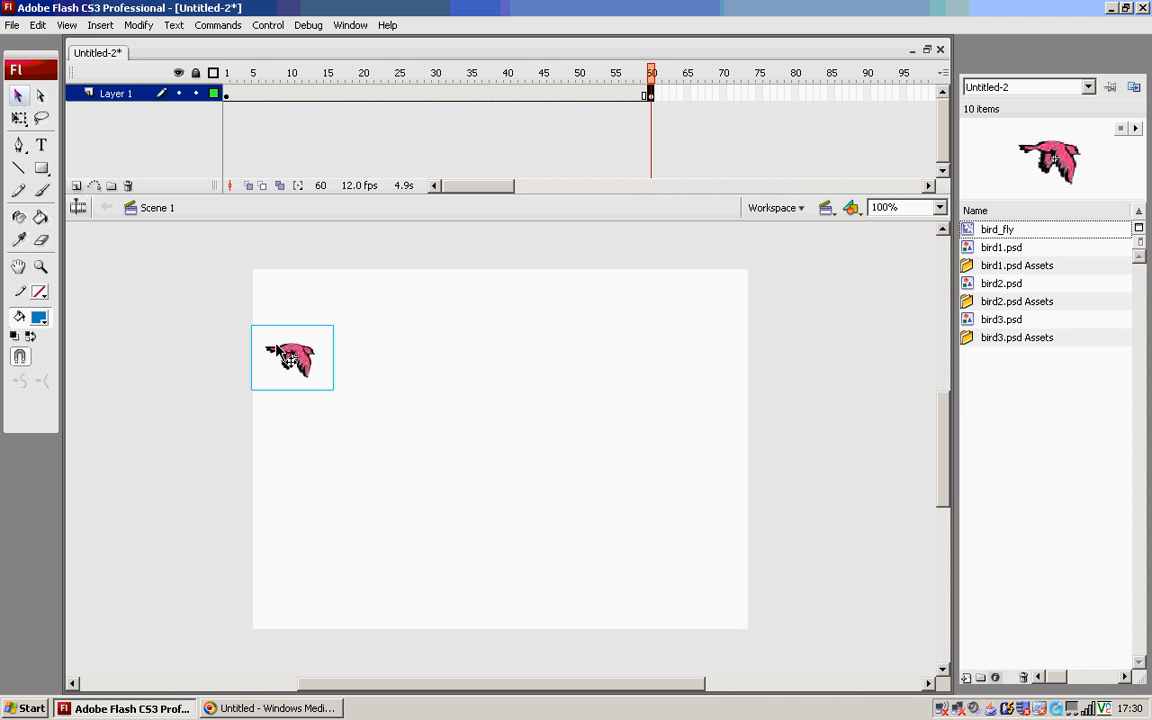
- Move the bird at frame 60 horizontally past the stage's right edge and create a motion tween between the two keyframes
{"action": "left_click_drag", "start_coordinate": [278, 347], "coordinate": [880, 343]}
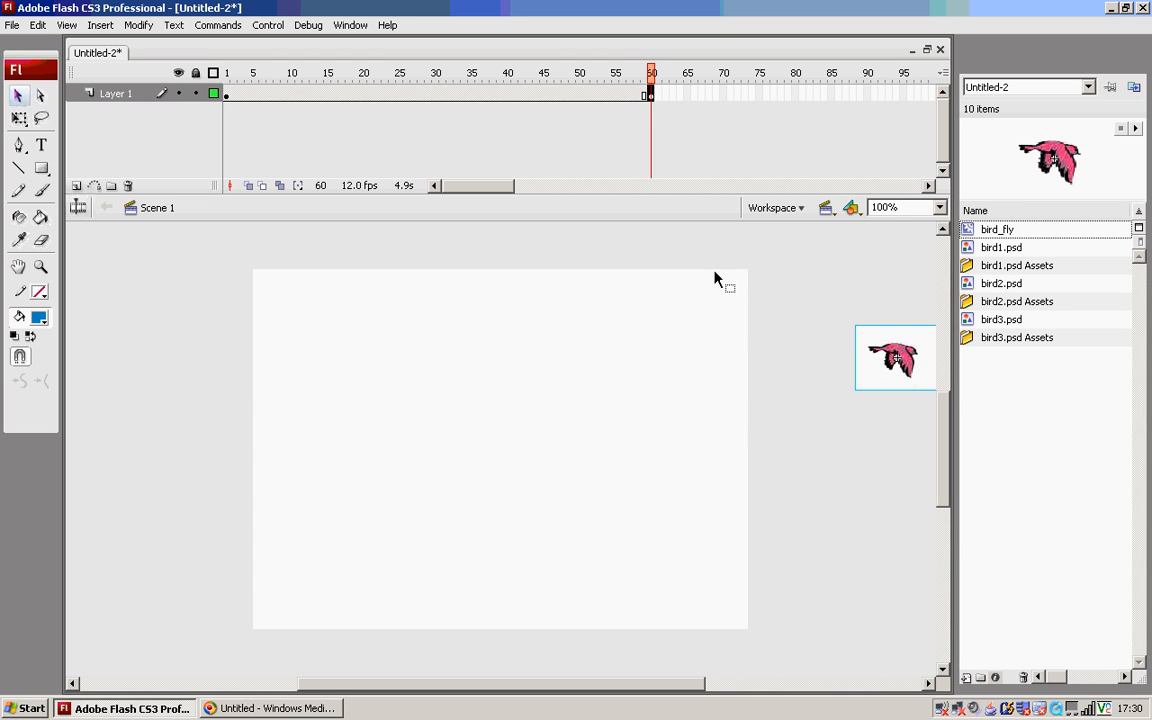
{"action": "right_click", "coordinate": [435, 94]}
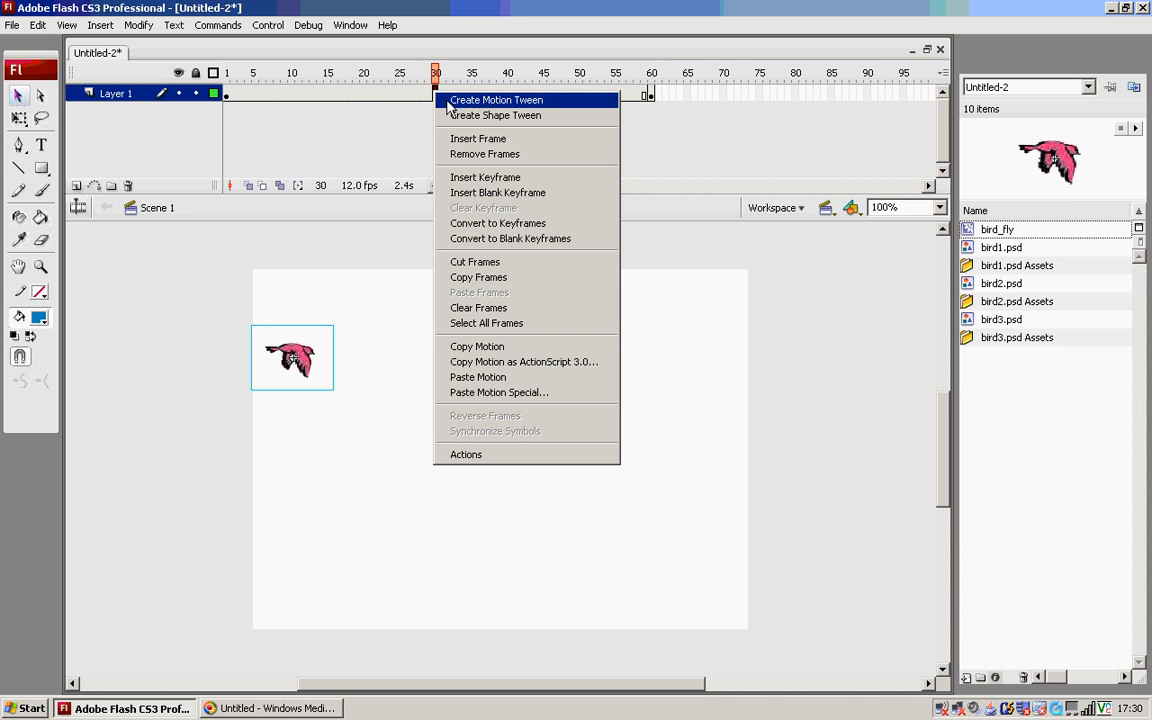
{"action": "left_click", "coordinate": [448, 101]}
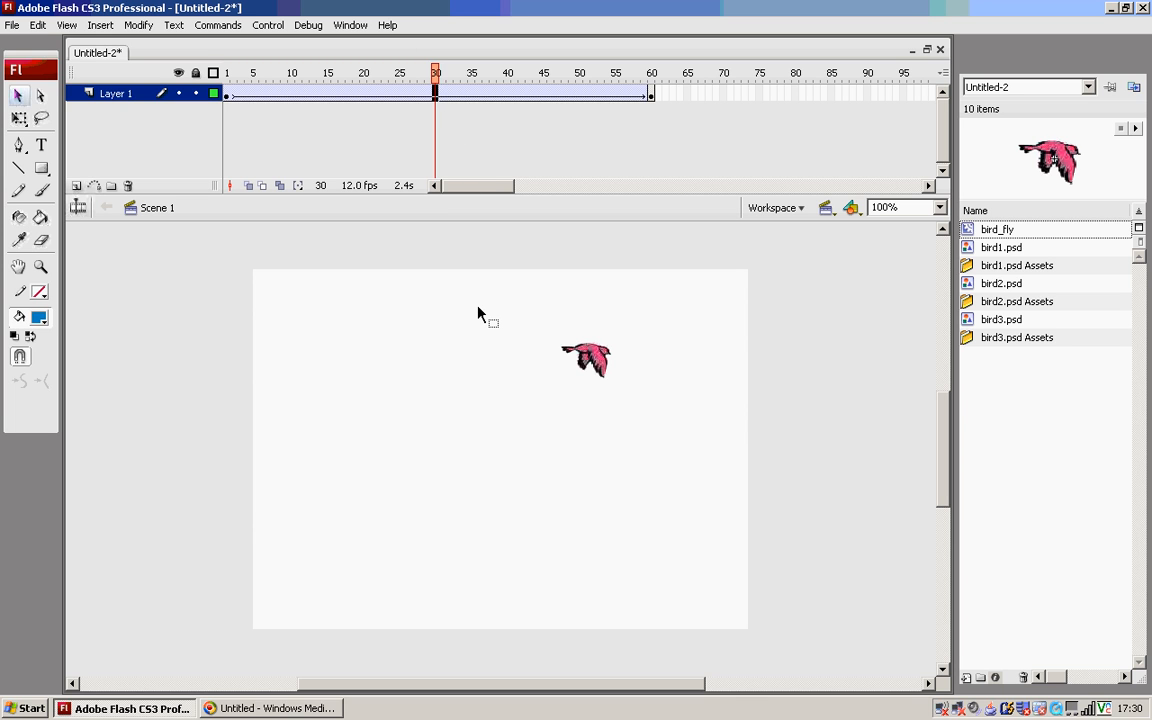
- Test the scene to preview the bird flying across the stage, then close the preview
{"action": "left_click", "coordinate": [270, 26]}
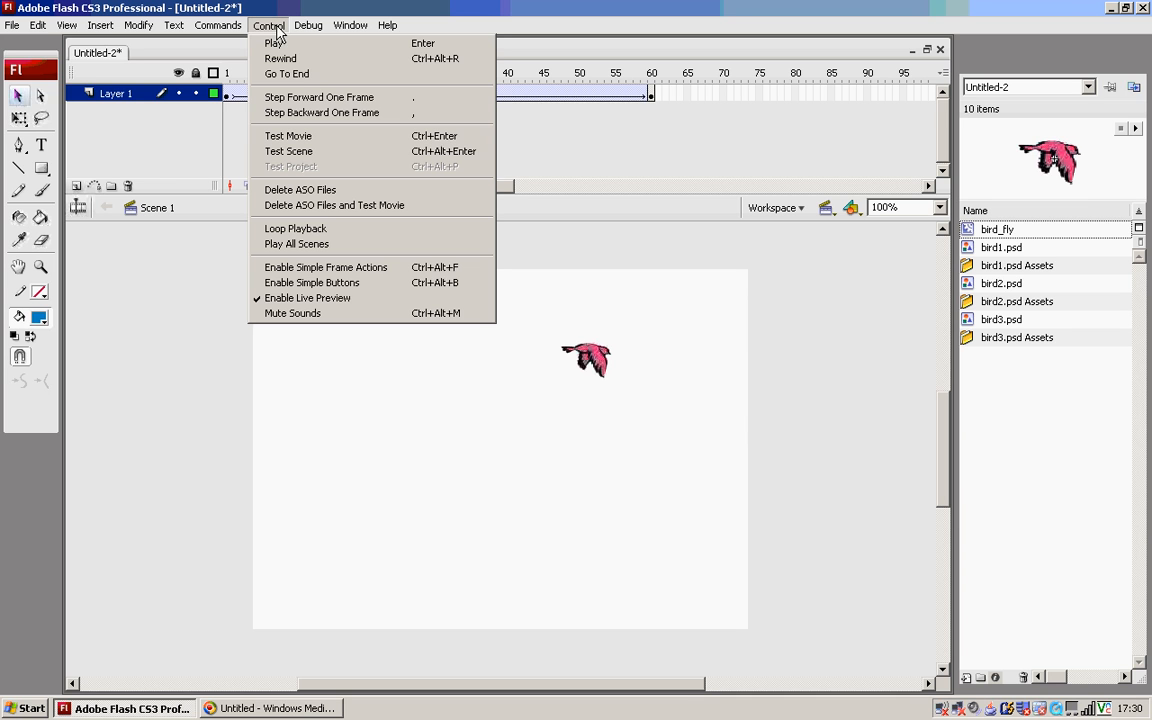
{"action": "left_click", "coordinate": [285, 155]}
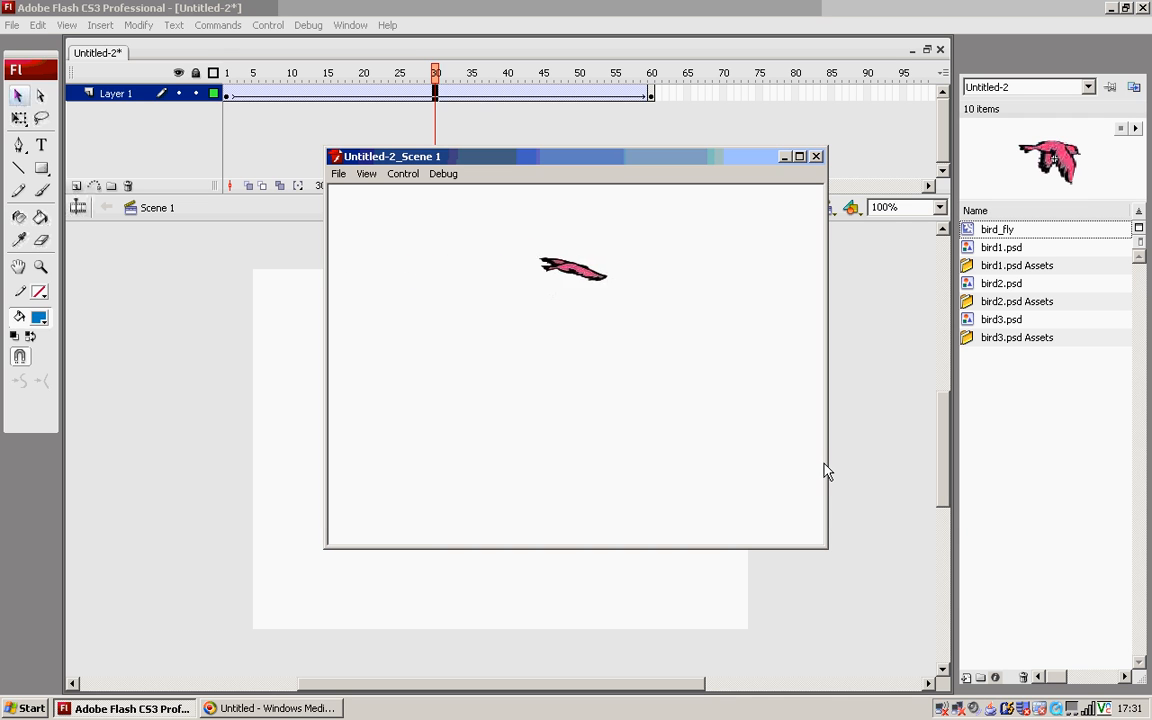
{"action": "left_click", "coordinate": [816, 157]}
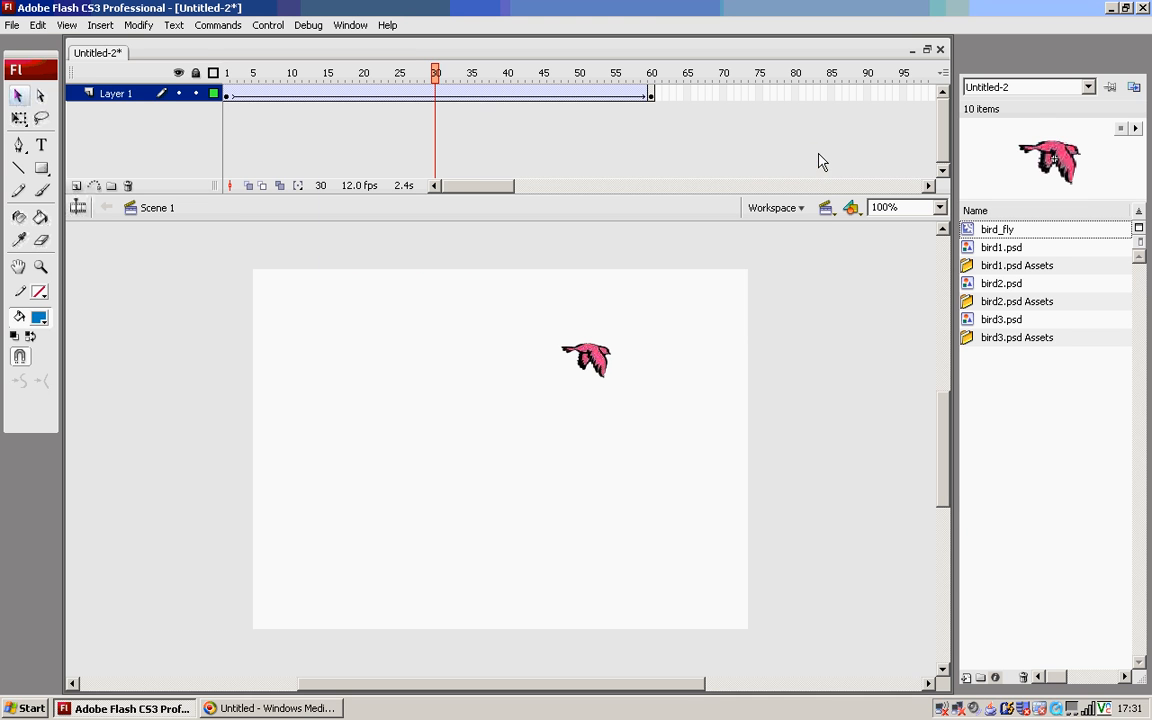
- Lock Layer 1, then add a new layer and move it beneath Layer 1
{"action": "left_click", "coordinate": [196, 94]}
{"action": "left_click", "coordinate": [76, 187]}
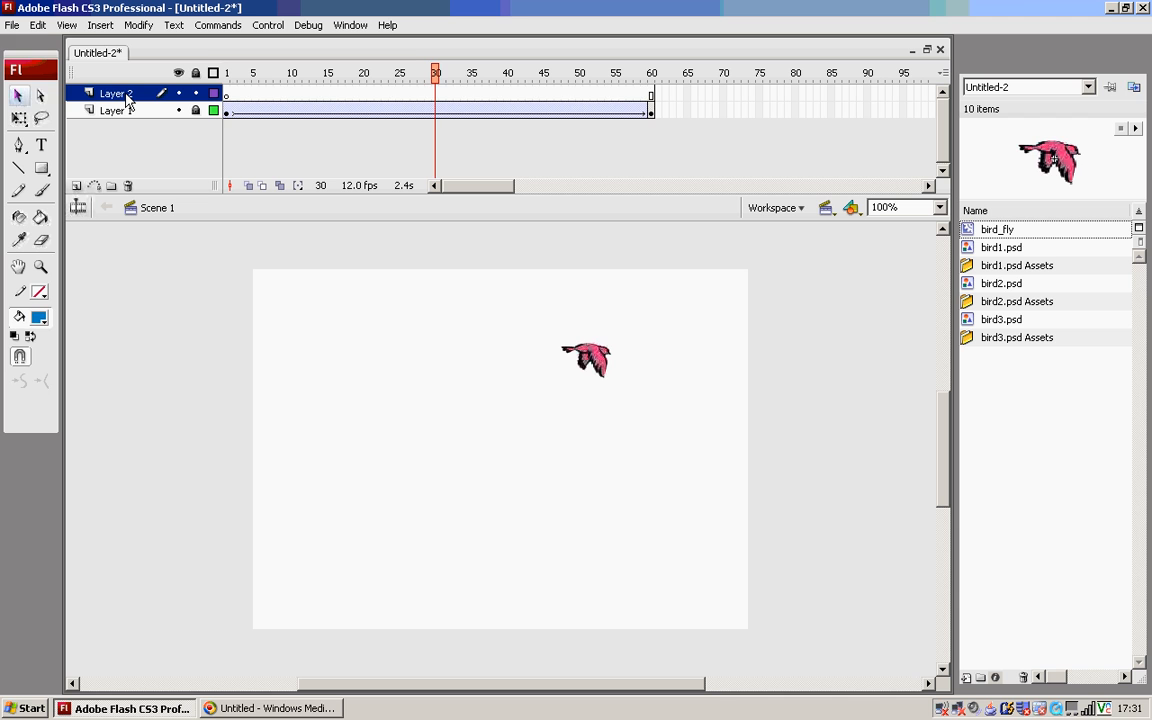
{"action": "left_click_drag", "start_coordinate": [127, 100], "coordinate": [124, 125]}
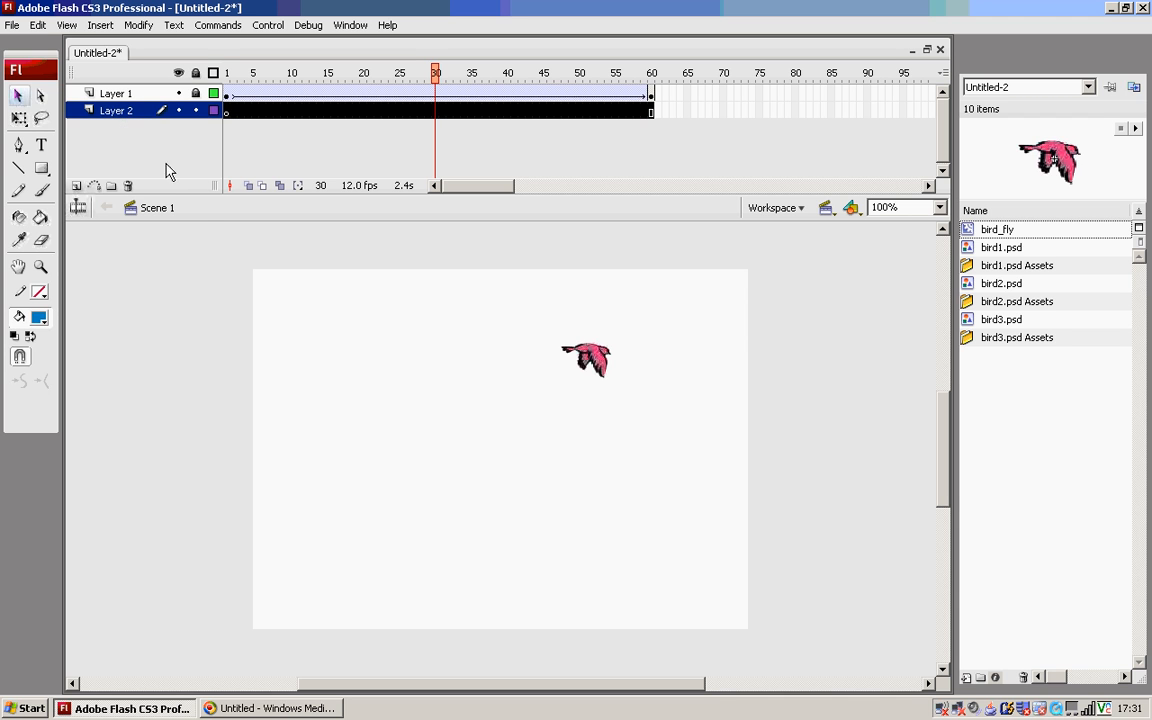
{"action": "left_click", "coordinate": [192, 136]}
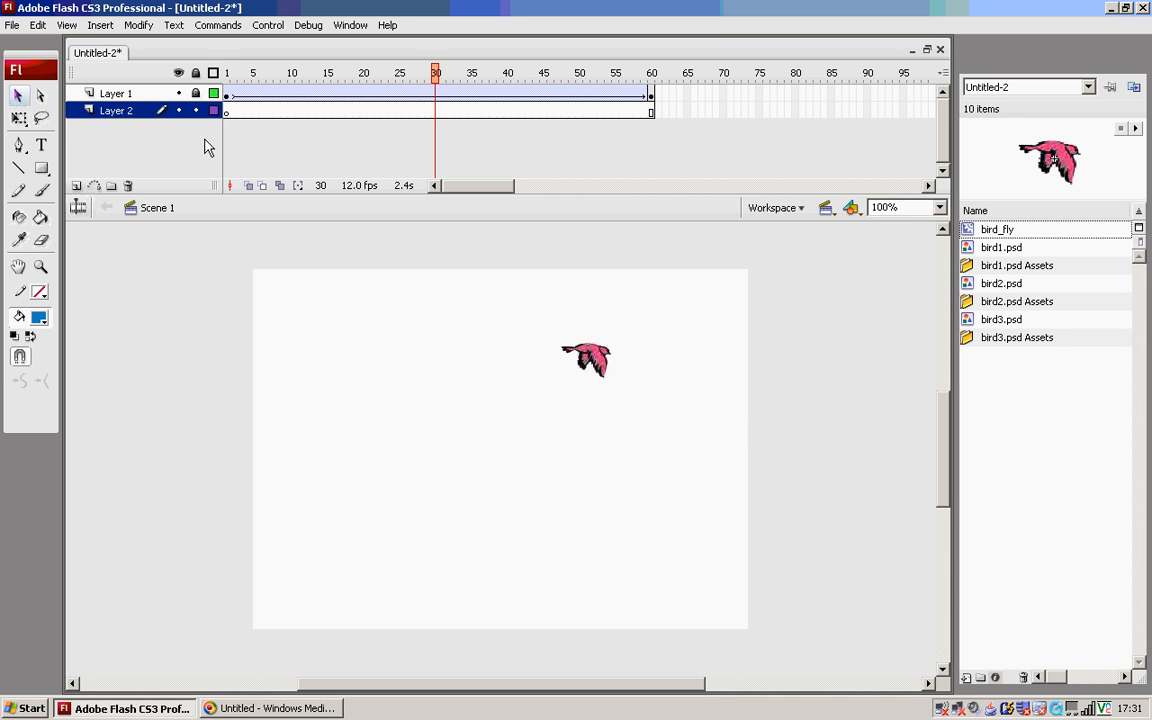
- Insert a keyframe at frame 25 of Layer 2 and add the text "BIRD" in the lower-left area of the stage
{"action": "right_click", "coordinate": [400, 113]}
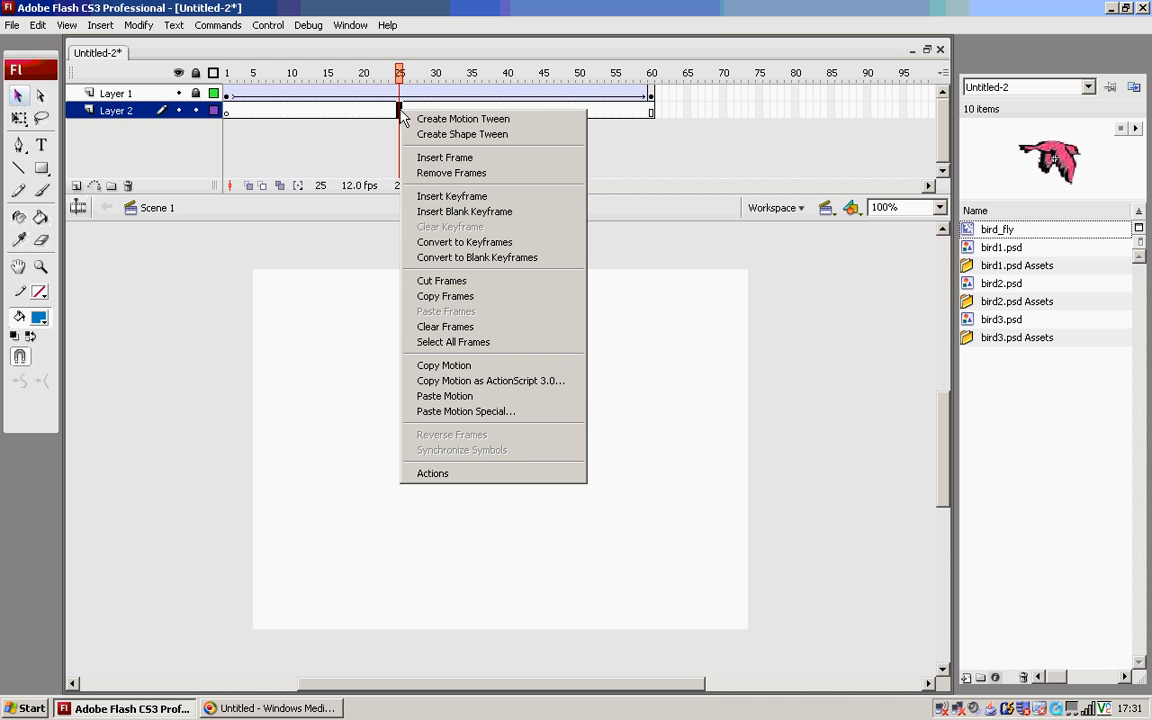
{"action": "left_click", "coordinate": [432, 200]}
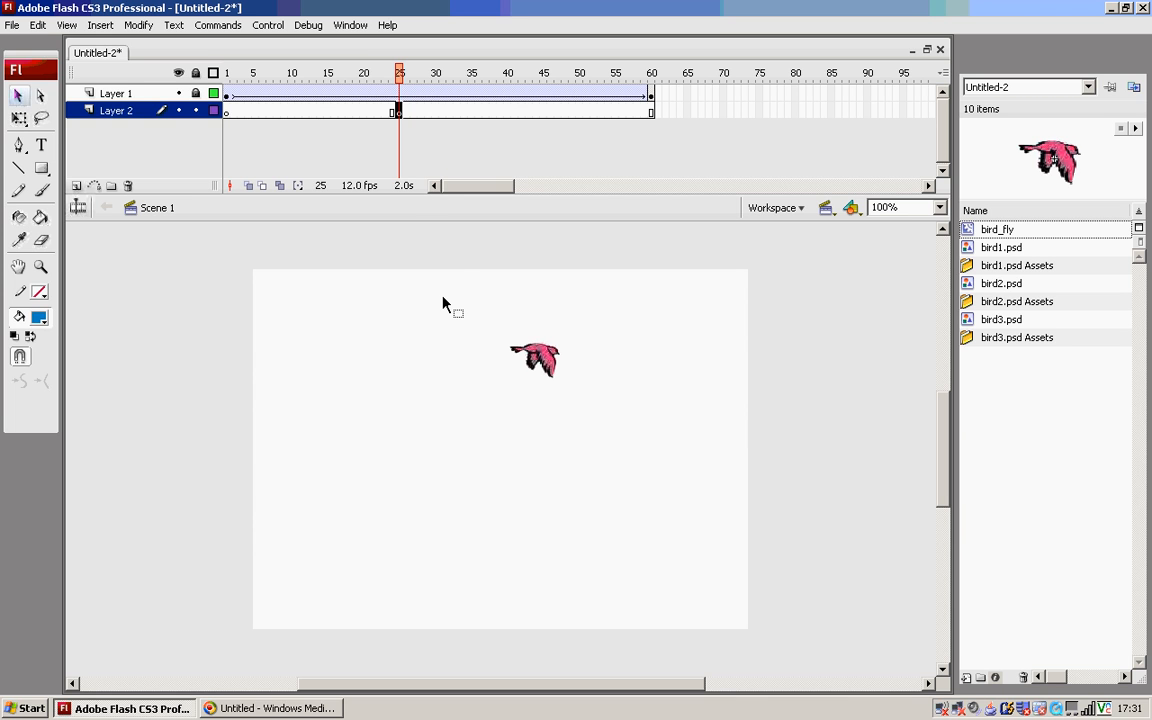
{"action": "left_click", "coordinate": [41, 147]}
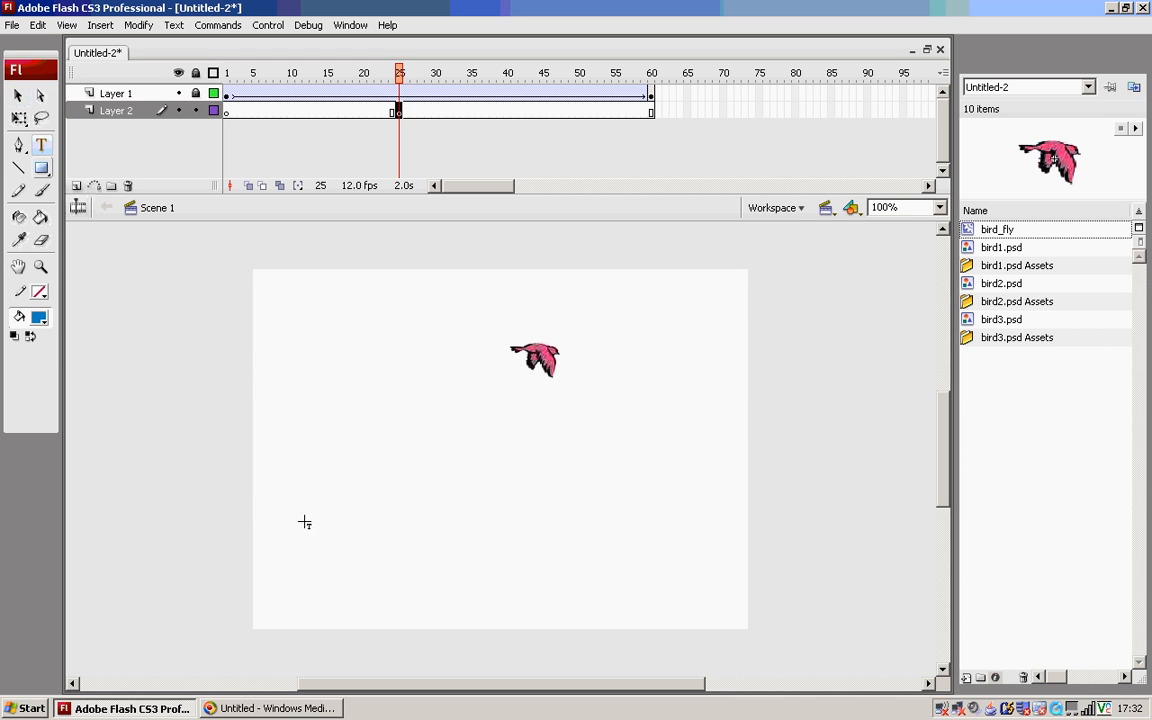
{"action": "left_click", "coordinate": [352, 500]}
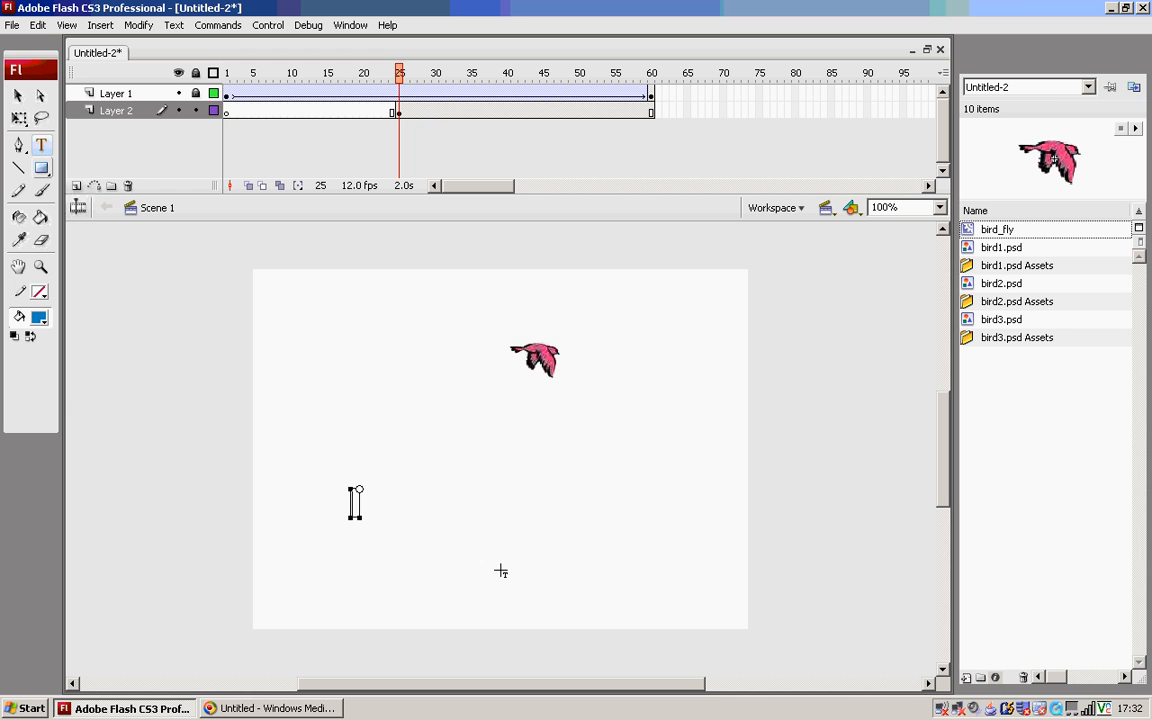
{"action": "type", "text": "BIRD"}
- Test the scene to preview the bird's flight together with the BIRD text, then close the preview
{"action": "left_click", "coordinate": [270, 26]}
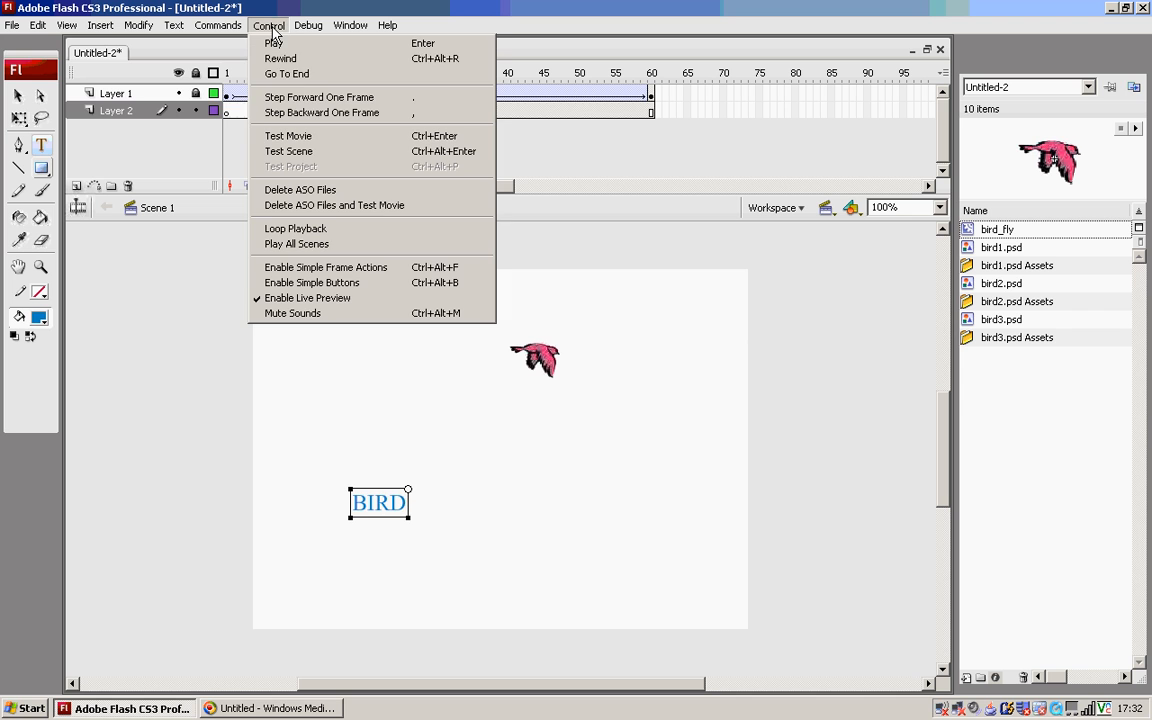
{"action": "left_click", "coordinate": [268, 153]}
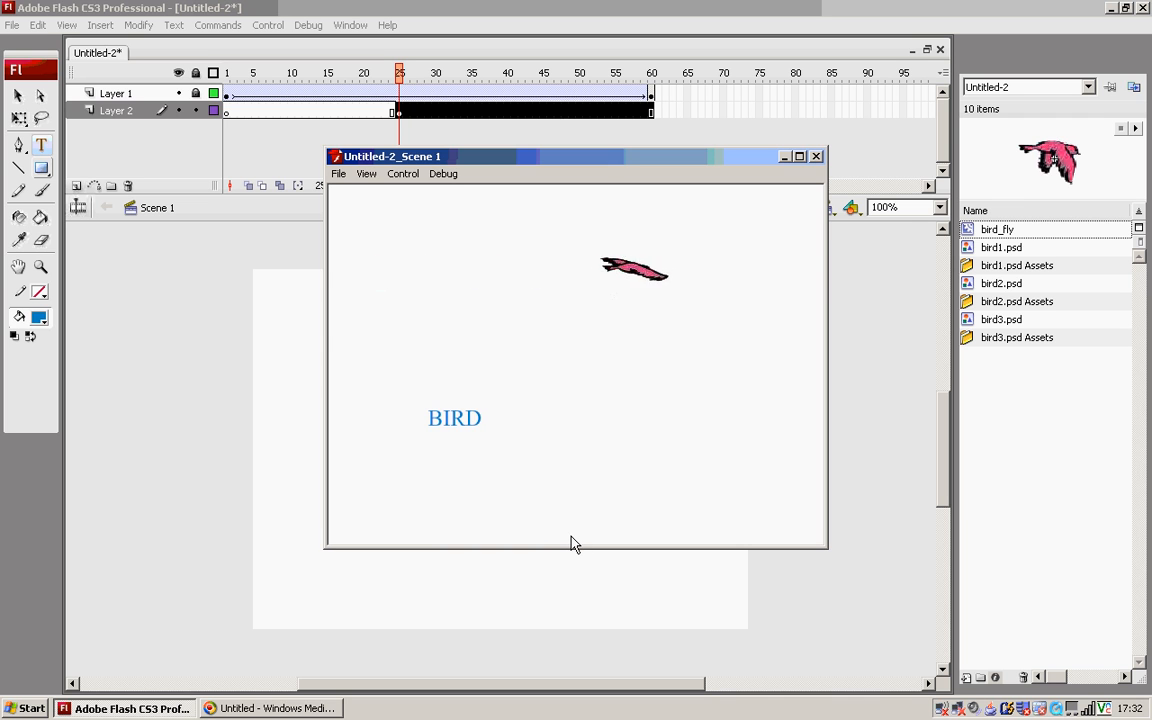
{"action": "left_click", "coordinate": [817, 158]}
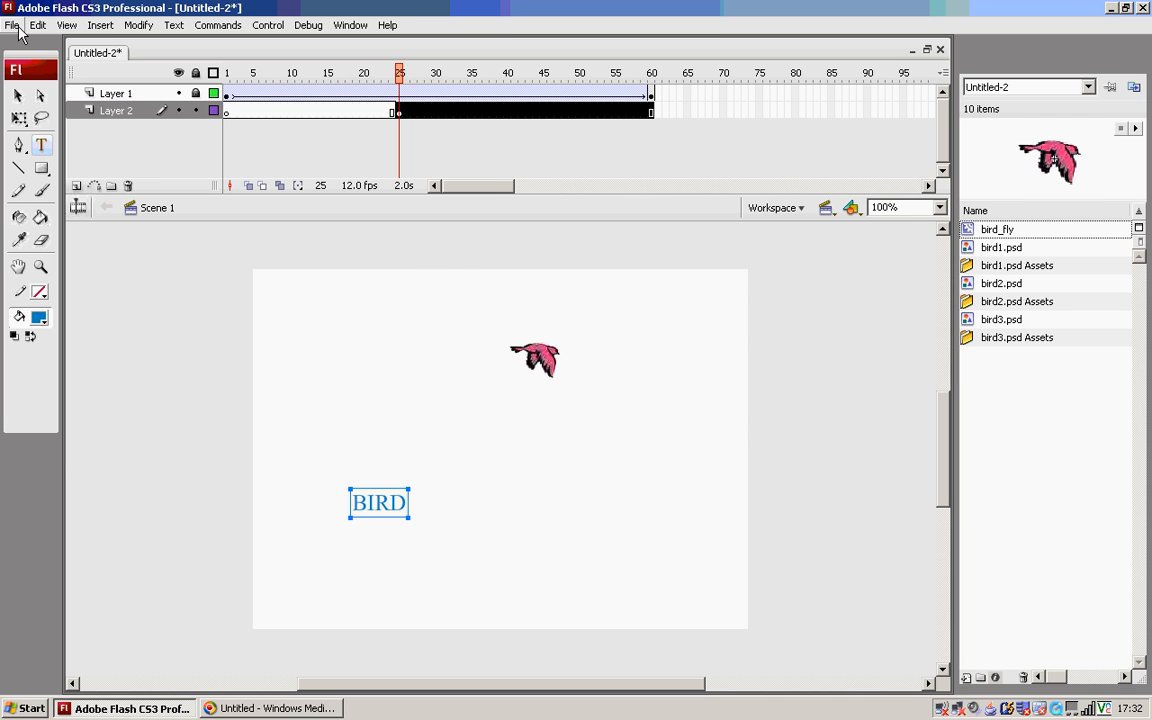
- Start saving a copy of the document under the file name Bird and choose Local Disk (C:) as the location
{"action": "left_click", "coordinate": [14, 26]}
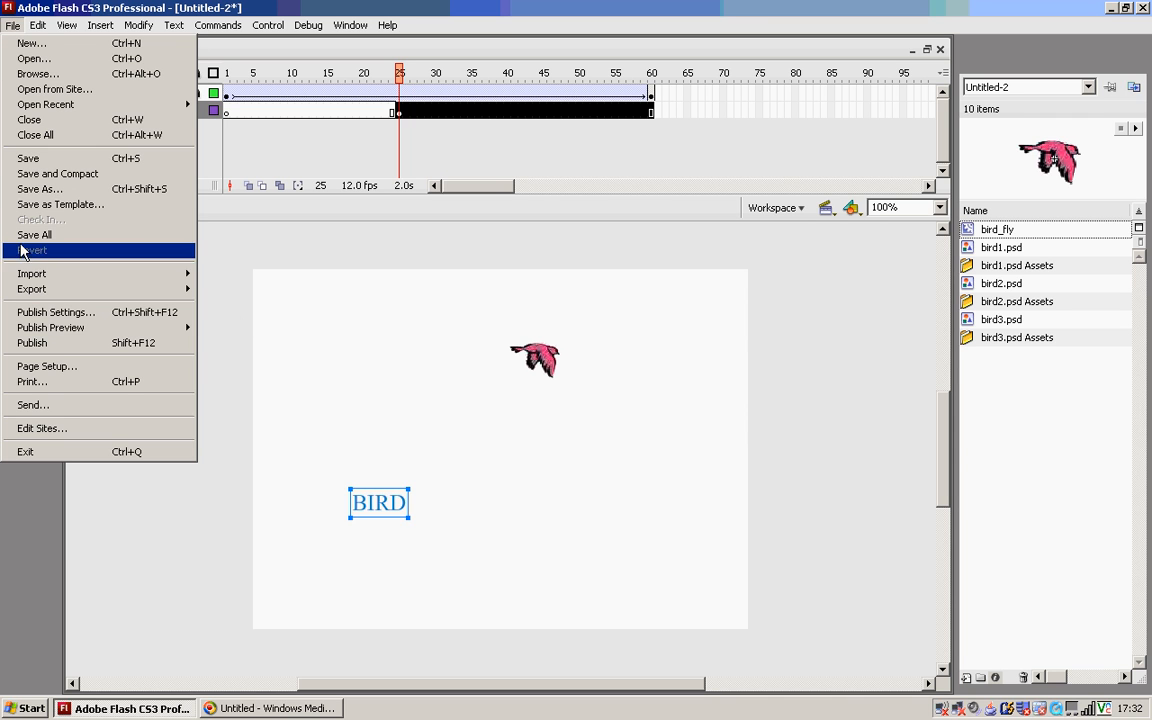
{"action": "left_click", "coordinate": [31, 194]}
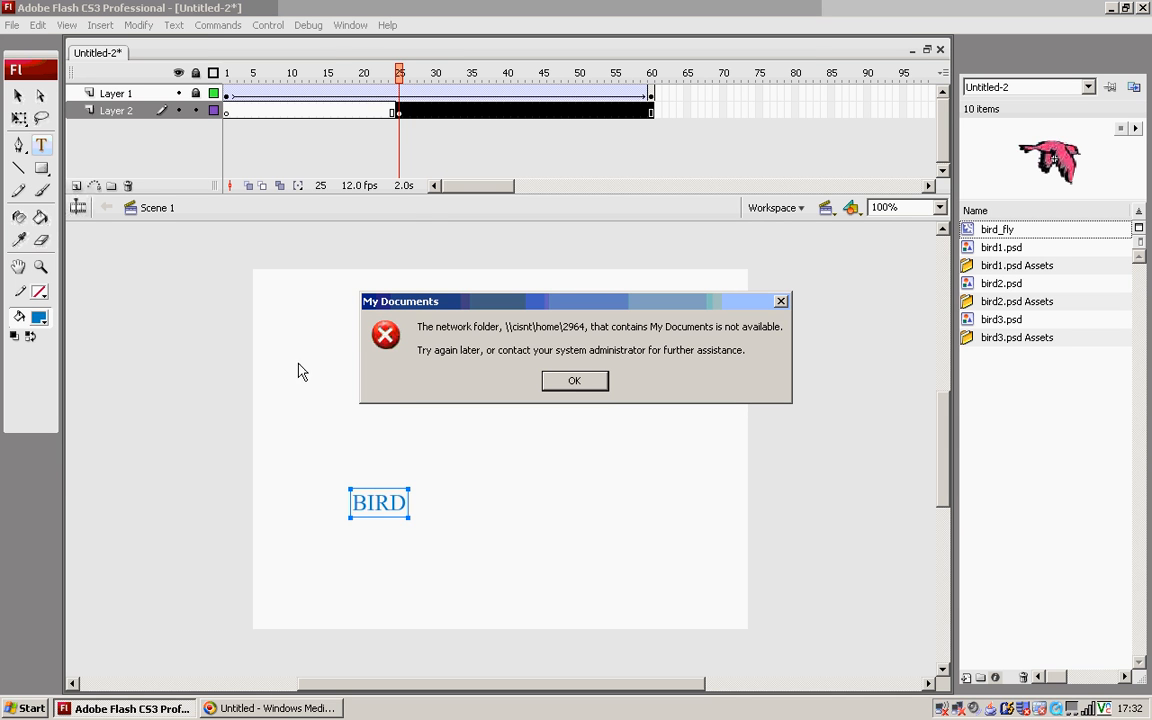
{"action": "left_click", "coordinate": [573, 381]}
{"action": "left_click", "coordinate": [575, 381]}
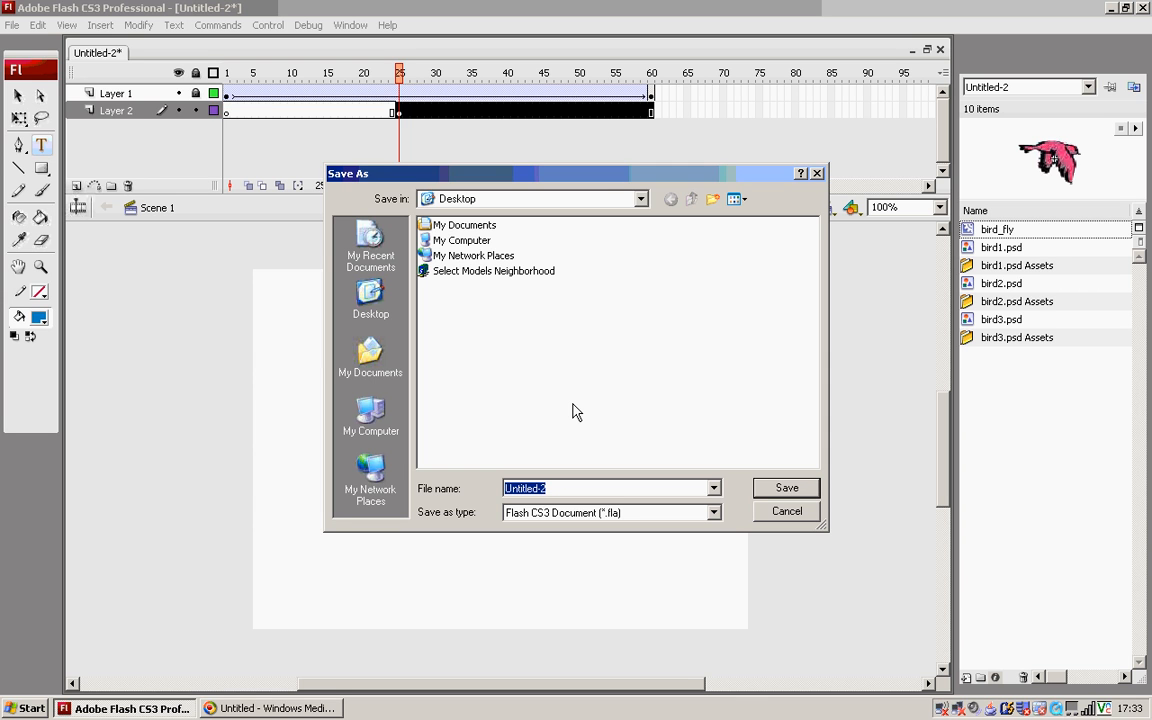
{"action": "type", "text": "Bird"}
{"action": "left_click", "coordinate": [582, 196]}
{"action": "left_click", "coordinate": [574, 380]}
{"action": "left_click", "coordinate": [576, 198]}
{"action": "left_click", "coordinate": [503, 279]}
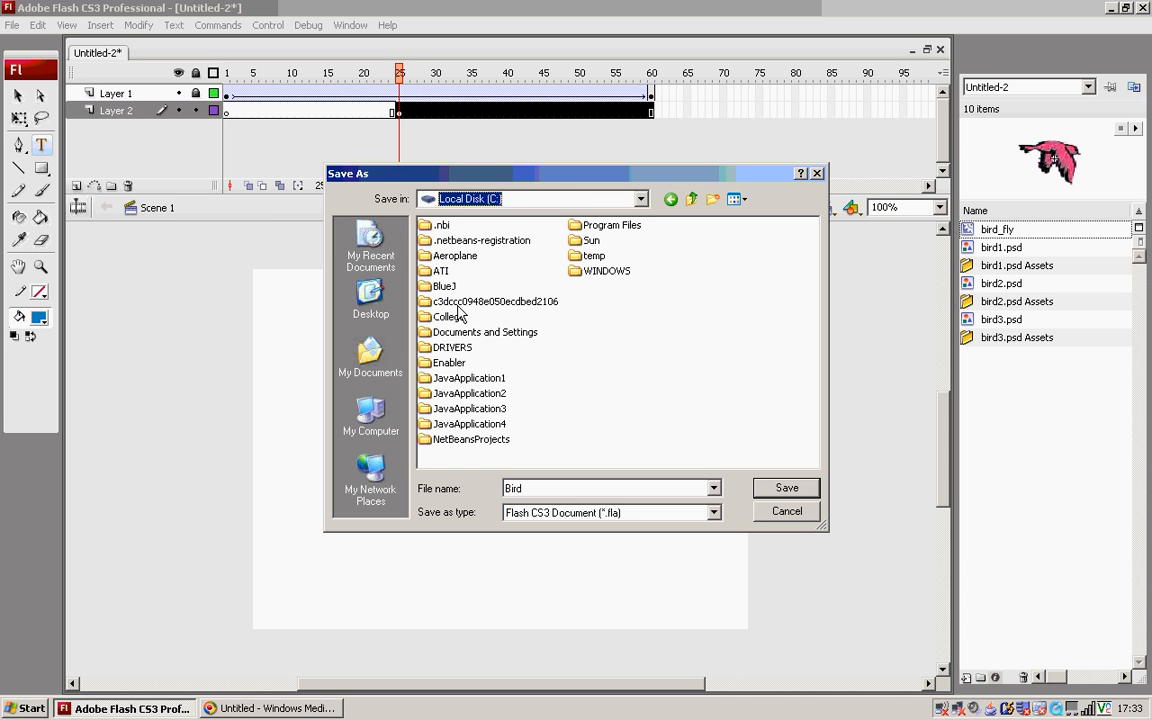
- Open the Documents and Settings folder on drive C as the save location
{"action": "left_click", "coordinate": [455, 338]}
{"action": "left_click", "coordinate": [455, 336]}
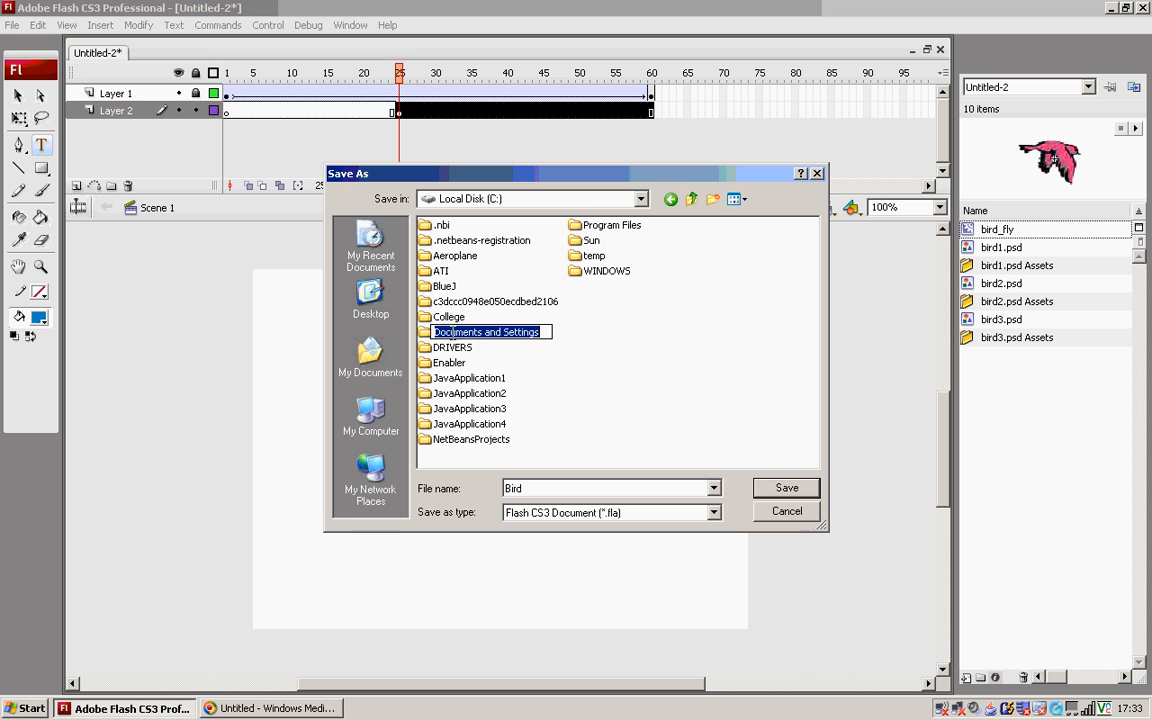
{"action": "key", "text": "Escape"}
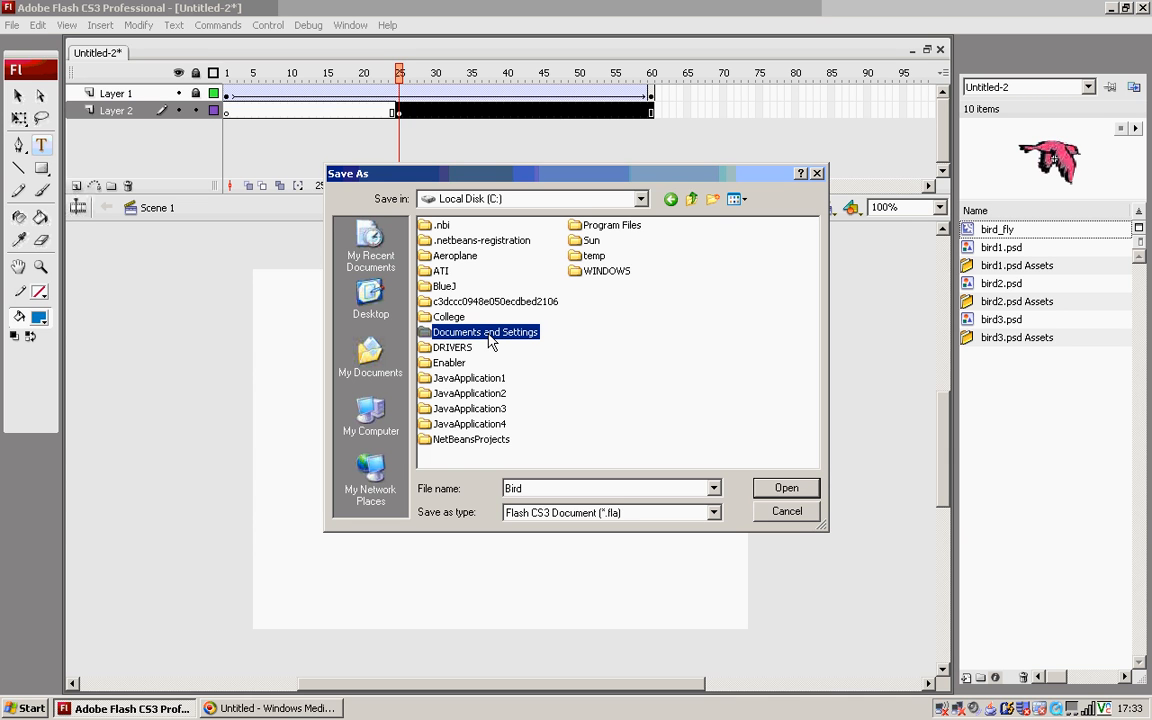
{"action": "left_click", "coordinate": [489, 336]}
{"action": "key", "text": "Escape"}
{"action": "left_click", "coordinate": [489, 338]}
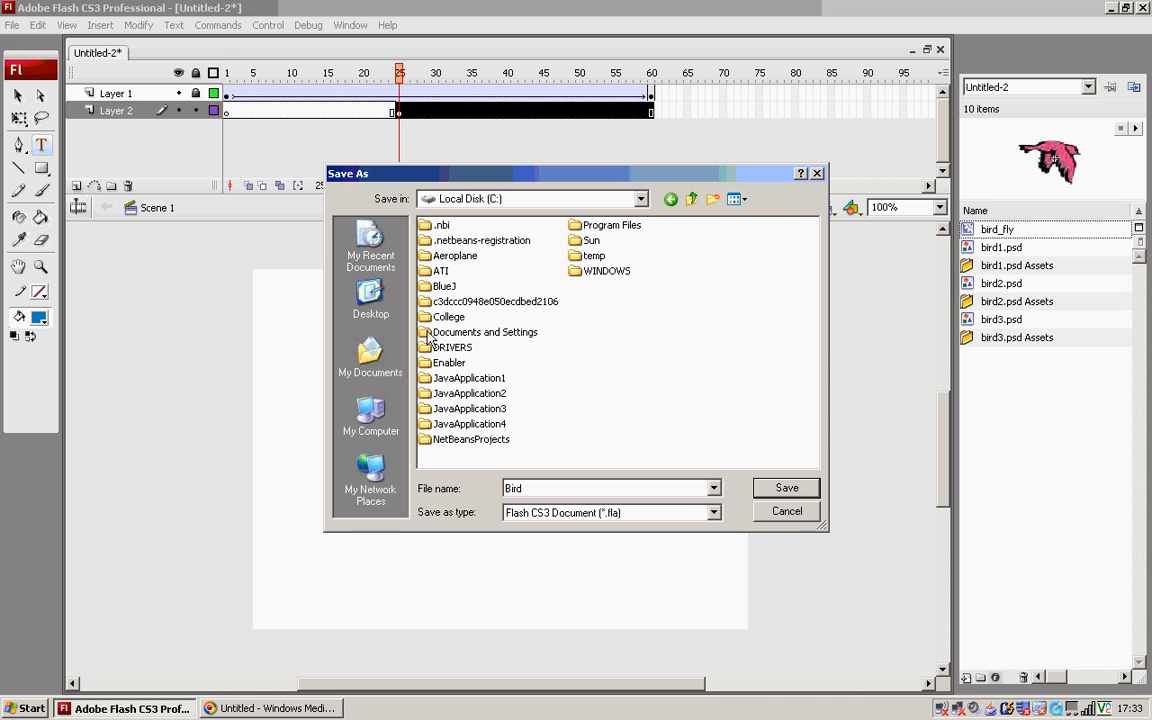
{"action": "key", "text": "Escape"}
{"action": "left_click", "coordinate": [638, 398]}
{"action": "left_click", "coordinate": [795, 495]}
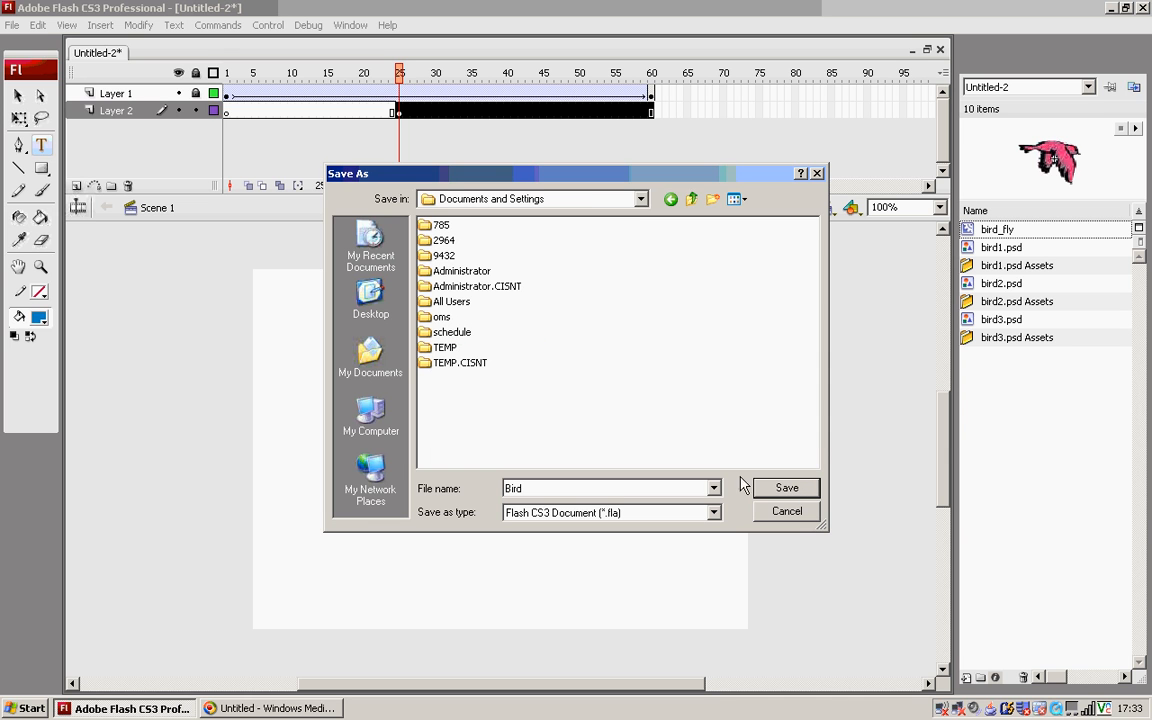
- Save Bird as a Flash CS3 Document in the numbered user profile folder just below 785
{"action": "left_click", "coordinate": [443, 241]}
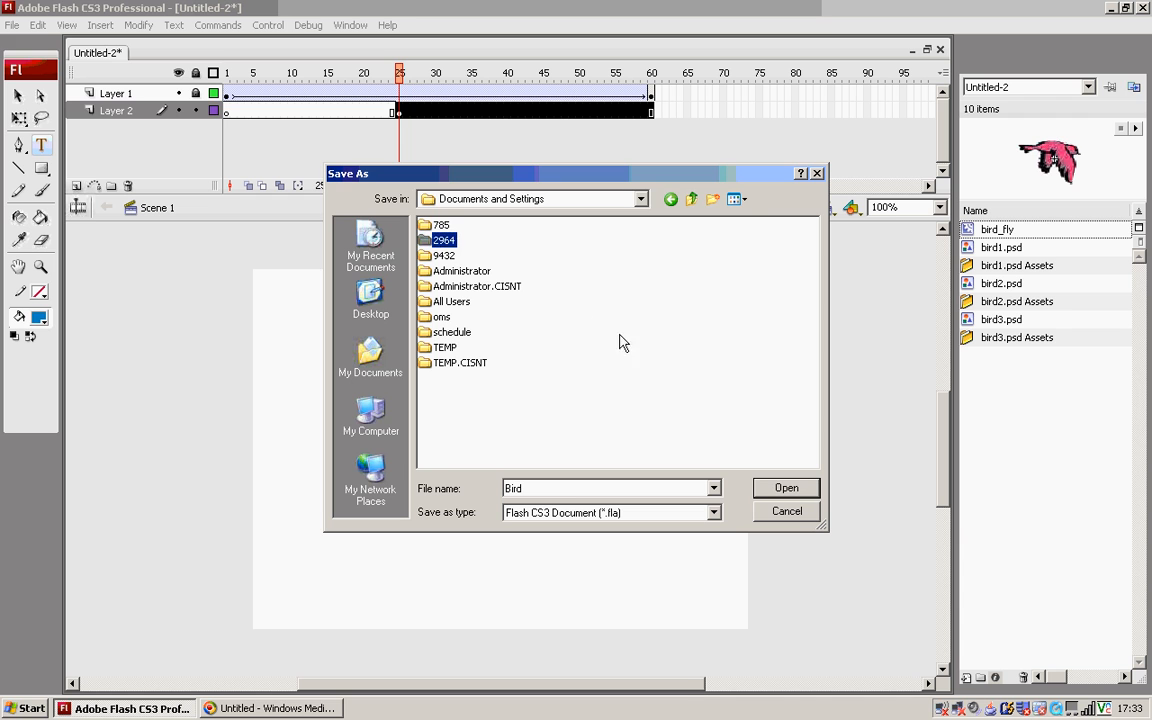
{"action": "left_click", "coordinate": [798, 488]}
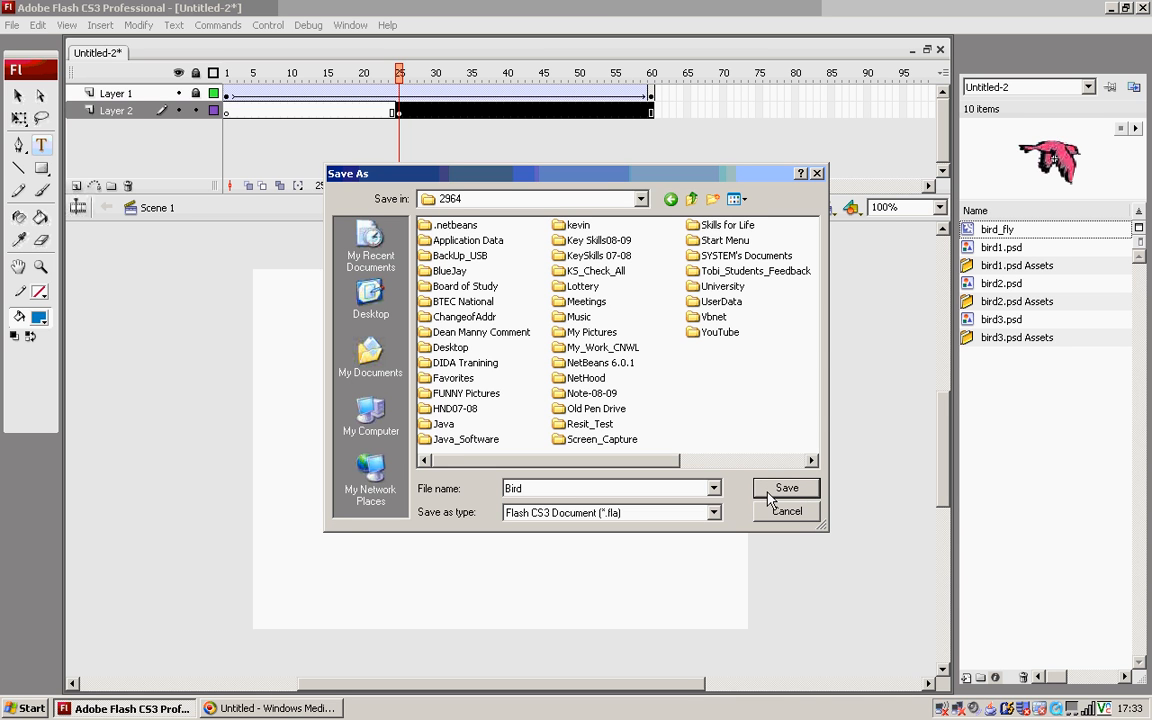
{"action": "left_click", "coordinate": [769, 494]}
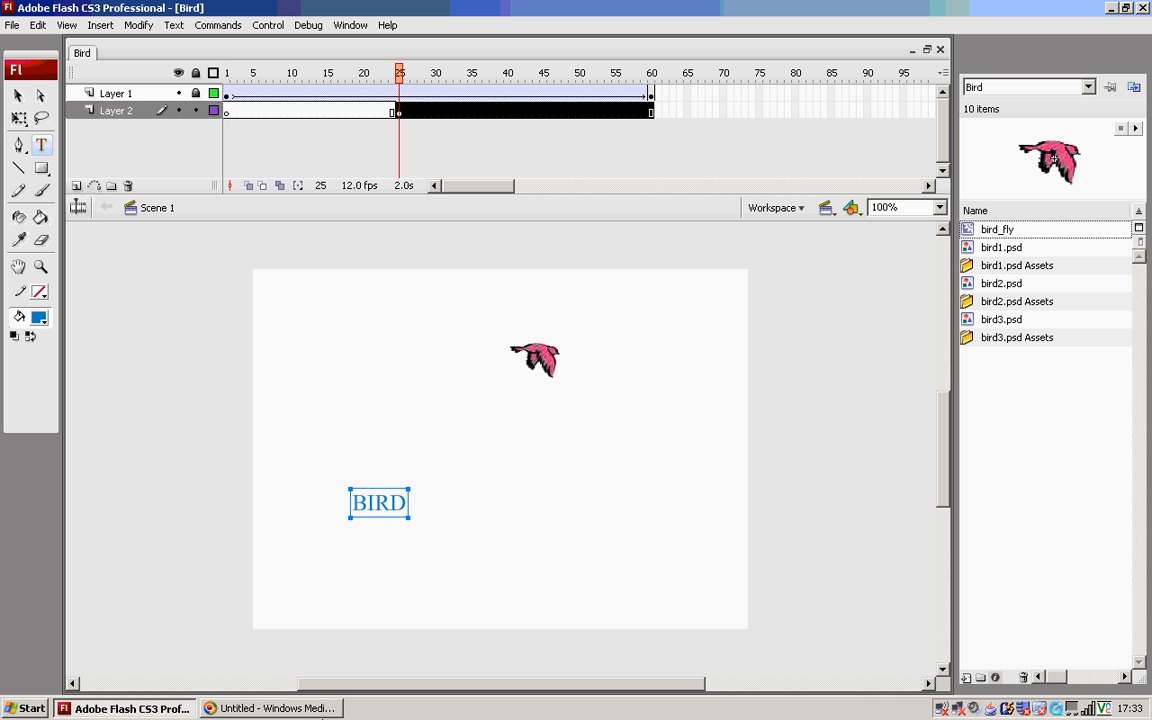
- Test the scene of the saved Bird document to preview the finished animation
{"action": "left_click", "coordinate": [268, 25]}
{"action": "left_click", "coordinate": [278, 153]}
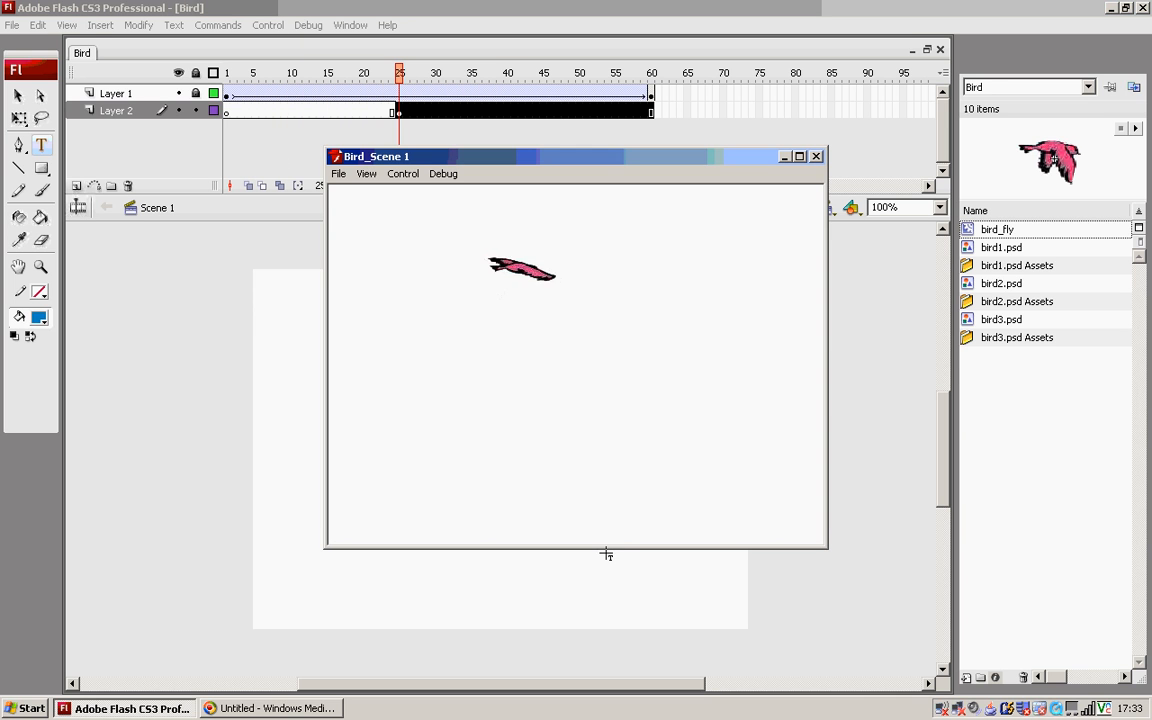